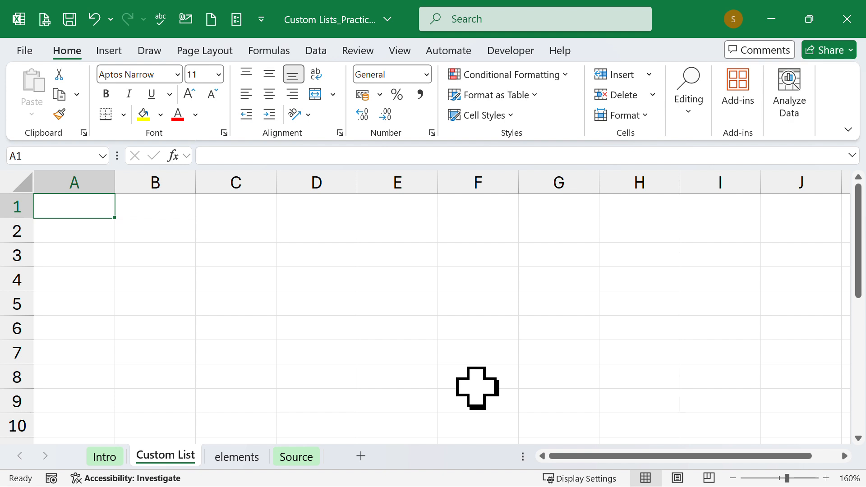
# Enter January in cell A1.
pyautogui.write('Januar')
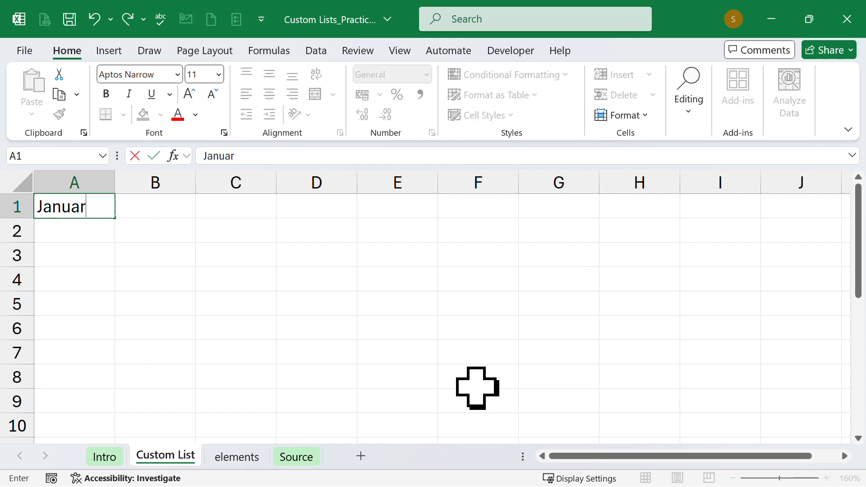
pyautogui.write('y')
pyautogui.press('Return')
pyautogui.press('Up')
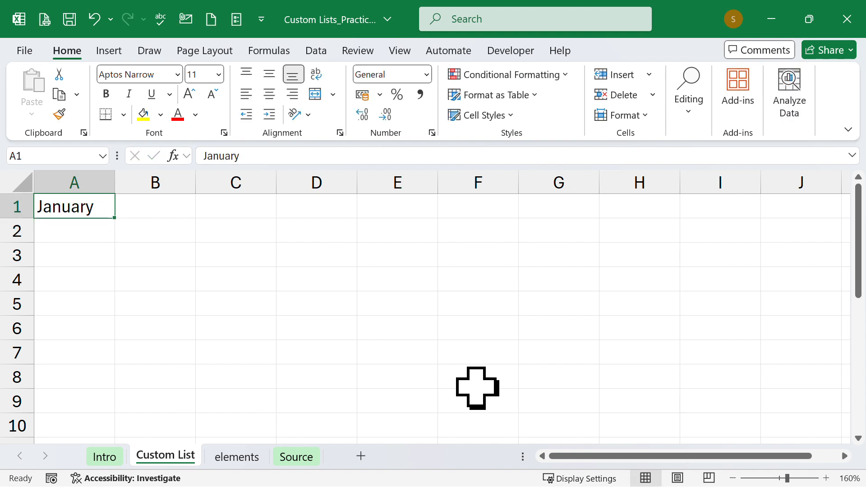
pyautogui.press('Down')
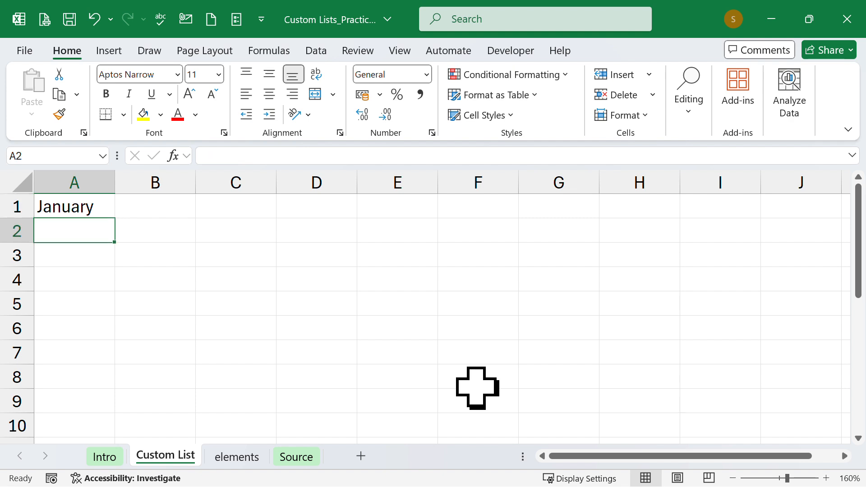
pyautogui.press('Up')
pyautogui.press('Down')
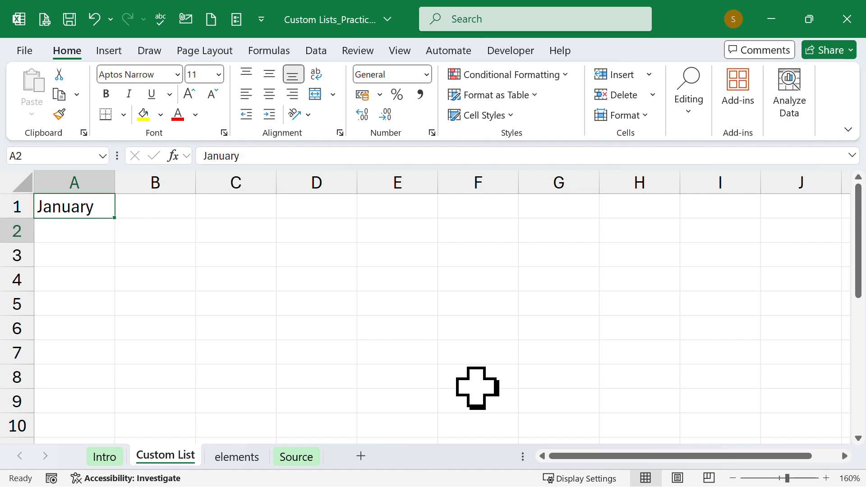
pyautogui.write('F')
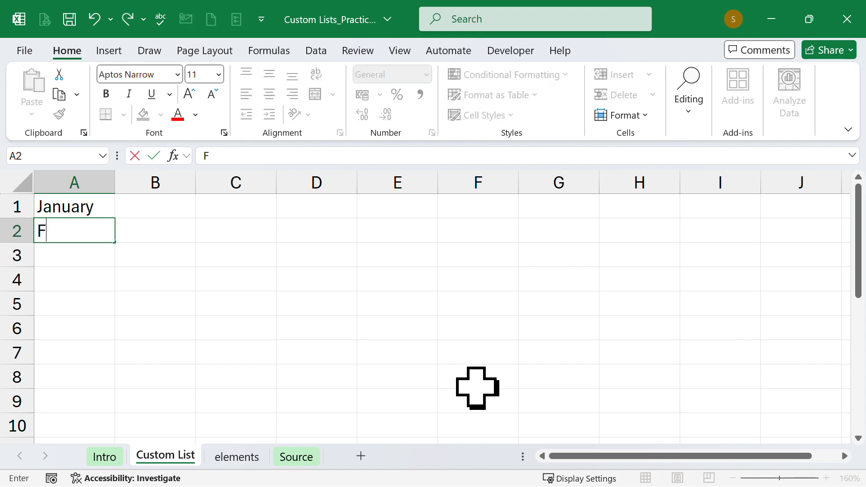
pyautogui.write('a')
pyautogui.press('Escape')
pyautogui.press('Up')
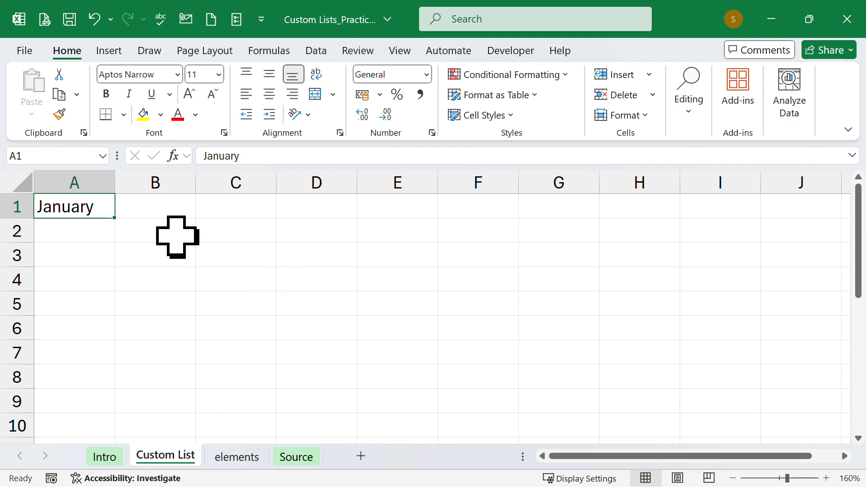
# Extend the month series from A1 down column A through row 13 with AutoFill.
pyautogui.click(115, 219)
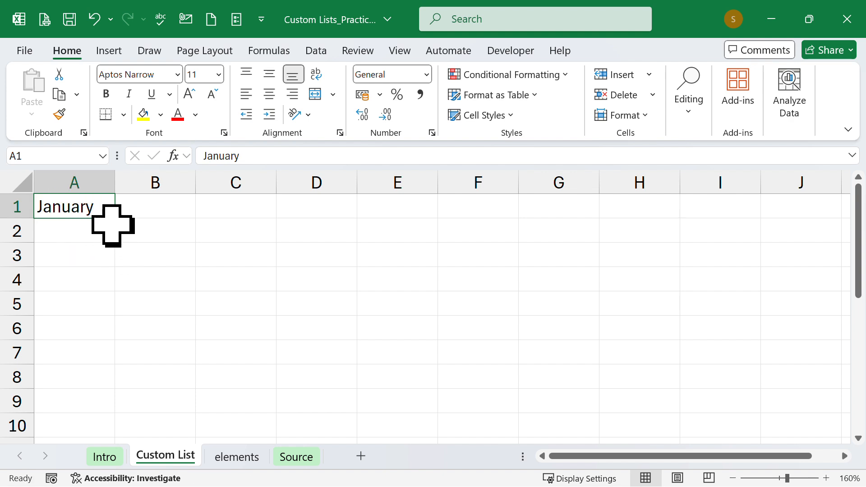
pyautogui.moveTo(116, 219); pyautogui.dragTo(141, 451)
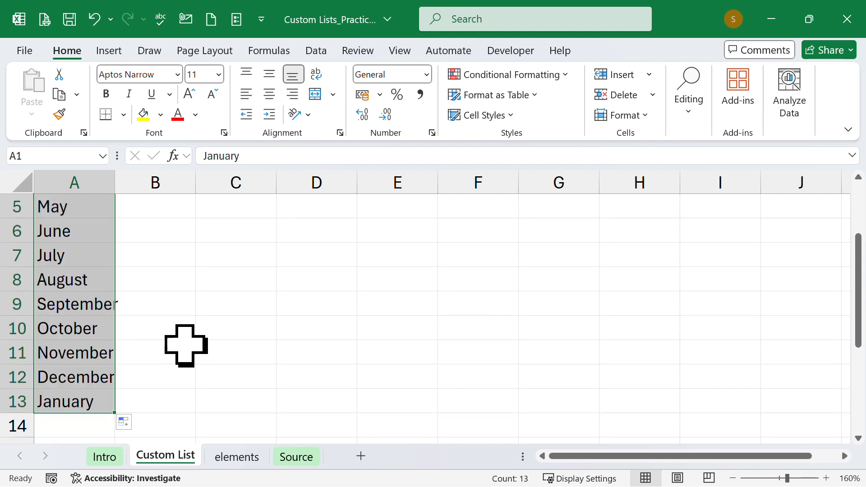
pyautogui.scroll(2, 186, 346)
pyautogui.click(188, 279)
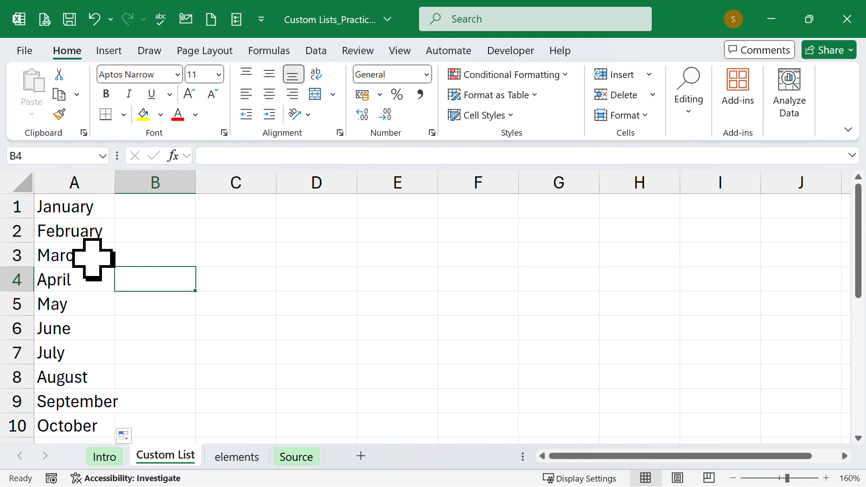
pyautogui.scroll(-1, 112, 347)
pyautogui.scroll(-2, 115, 351)
pyautogui.scroll(2, 116, 352)
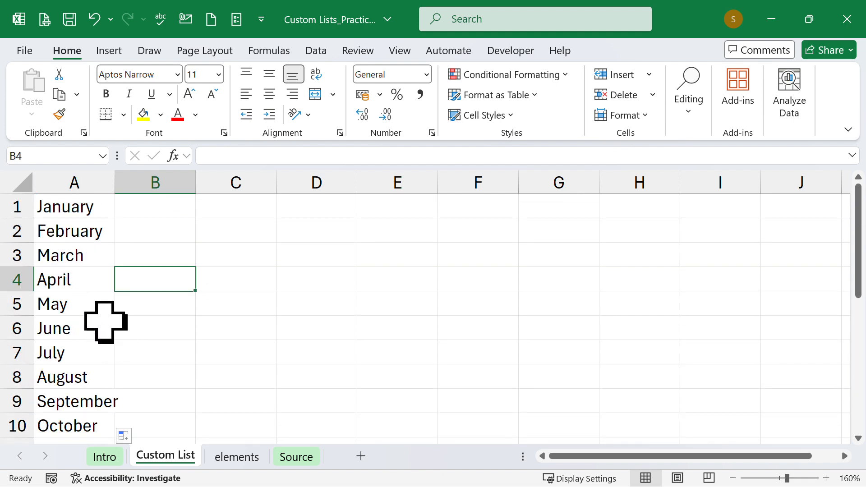
pyautogui.scroll(-2, 96, 381)
pyautogui.scroll(2, 97, 380)
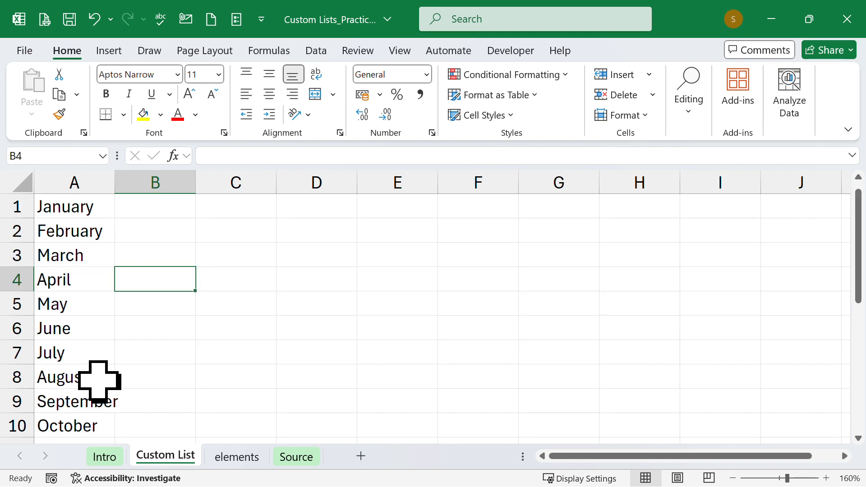
pyautogui.click(173, 240)
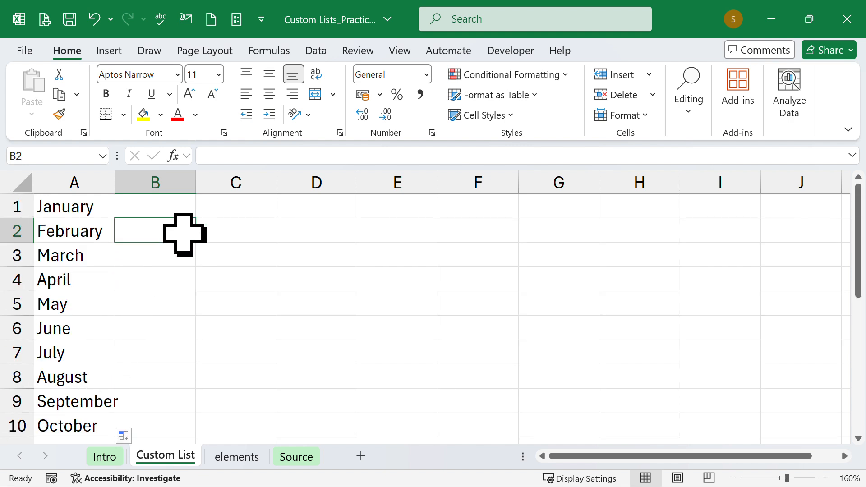
# Enter April in cell C1 and autofill the month series down column C through row 9.
pyautogui.click(223, 212)
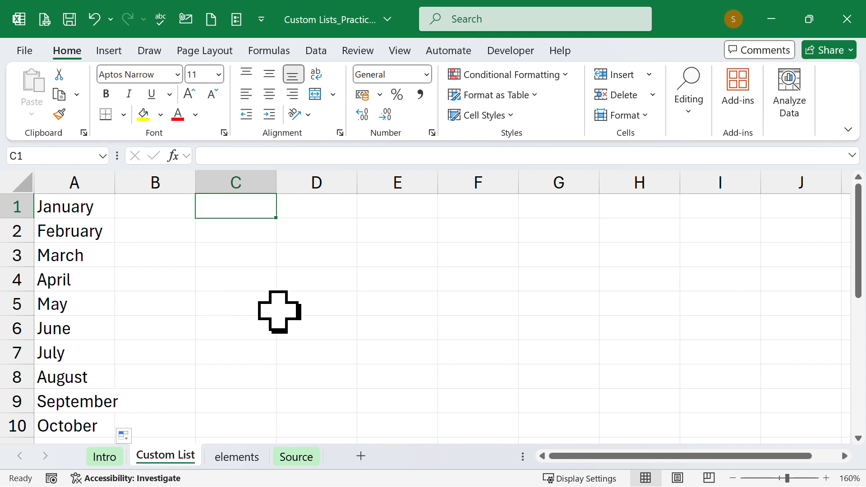
pyautogui.write('April')
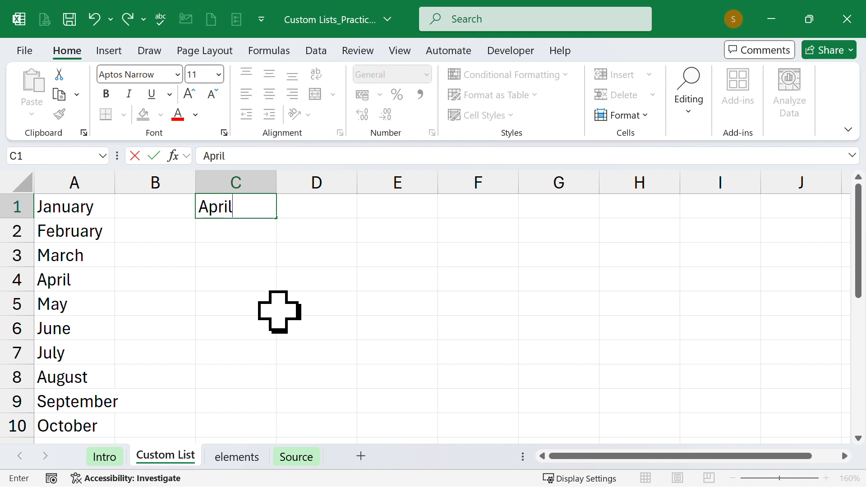
pyautogui.press('Return')
pyautogui.press('Up')
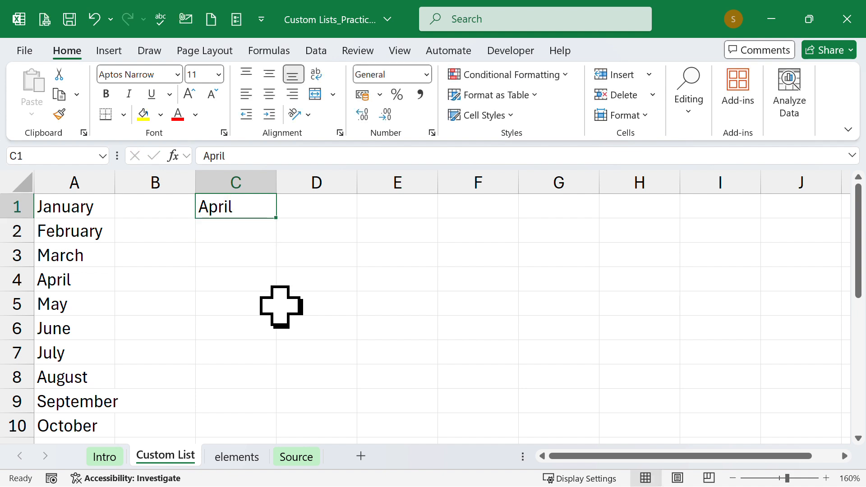
pyautogui.moveTo(276, 218); pyautogui.dragTo(293, 408)
pyautogui.click(354, 298)
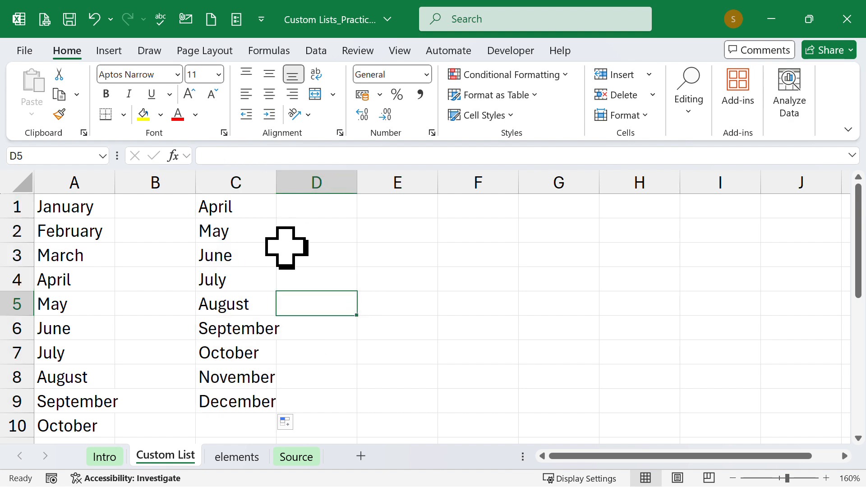
# Enter Jan in cell E1 and autofill the abbreviated months down column E through row 9.
pyautogui.click(392, 211)
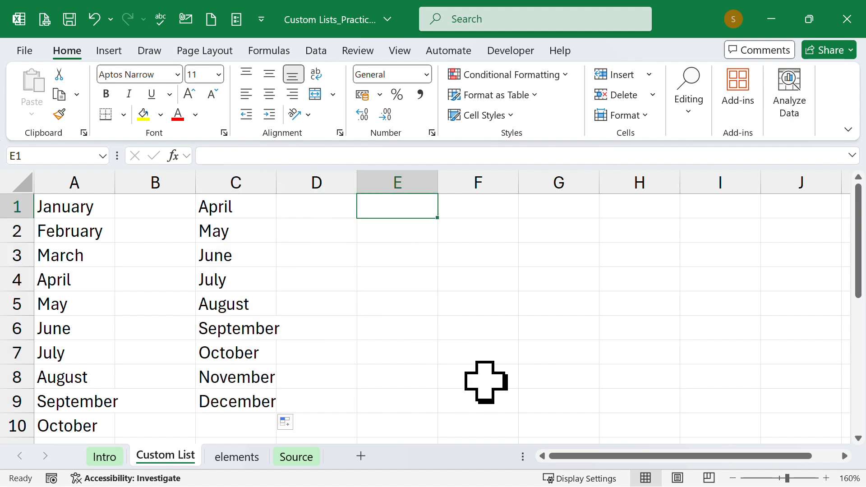
pyautogui.write('Jan')
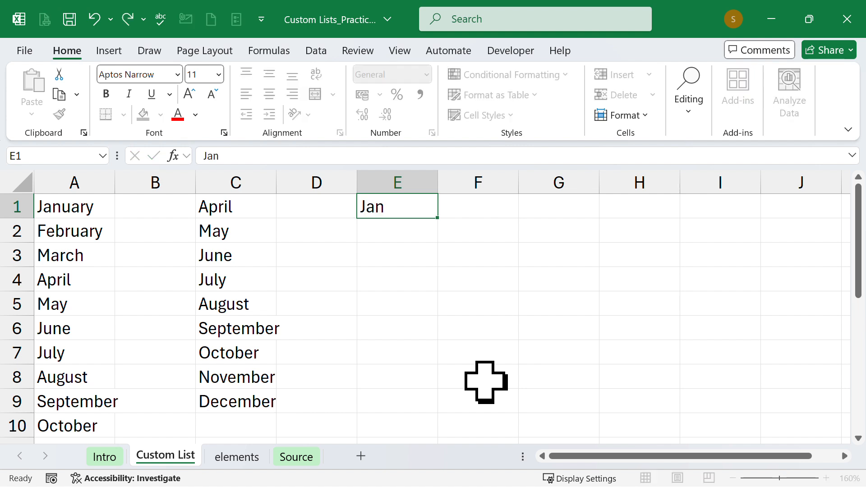
pyautogui.press('Return')
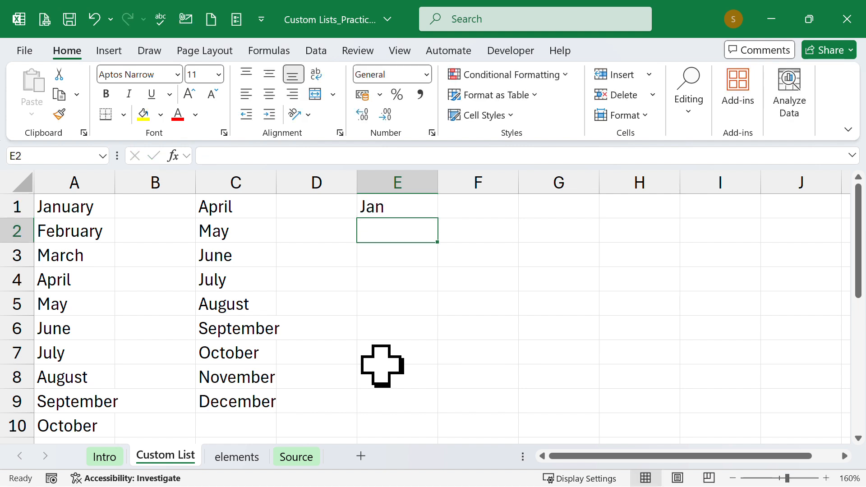
pyautogui.press('Up')
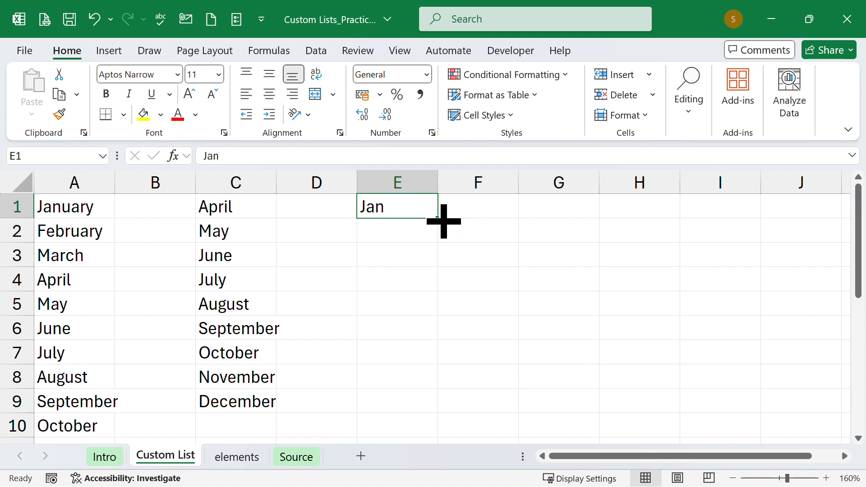
pyautogui.moveTo(442, 219); pyautogui.dragTo(465, 401)
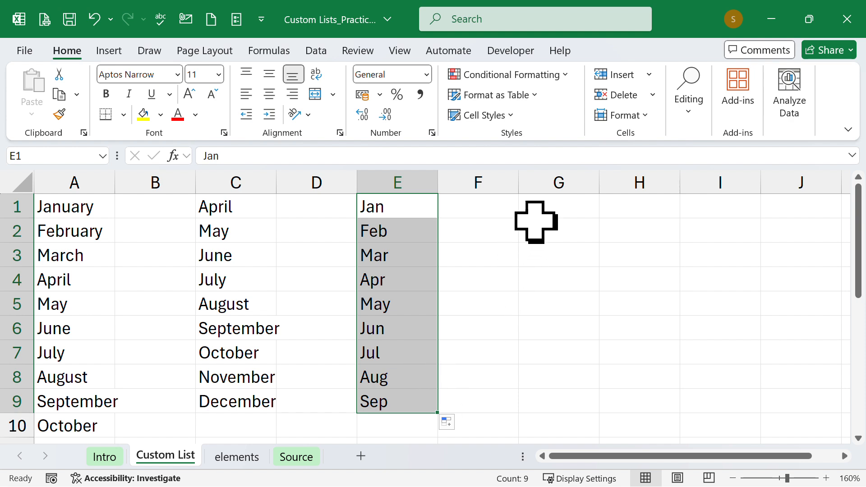
# Enter Monday in cell G1 and autofill the weekday names down column G through row 9.
pyautogui.click(554, 208)
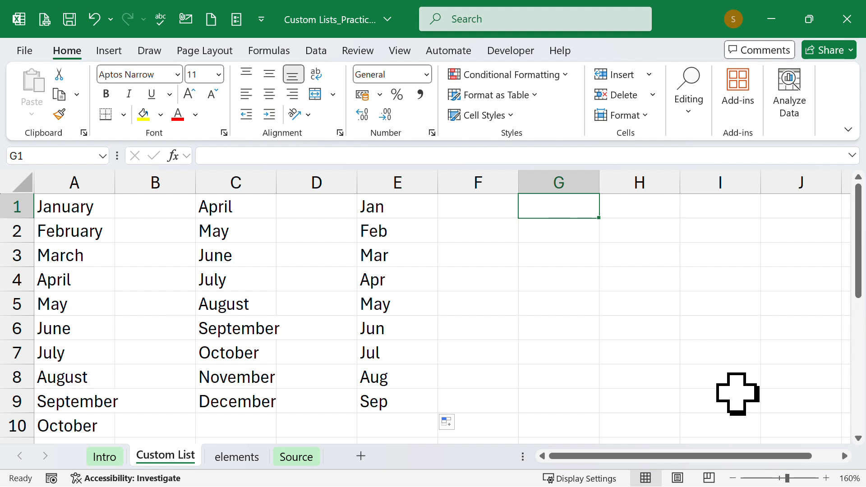
pyautogui.write('Monday')
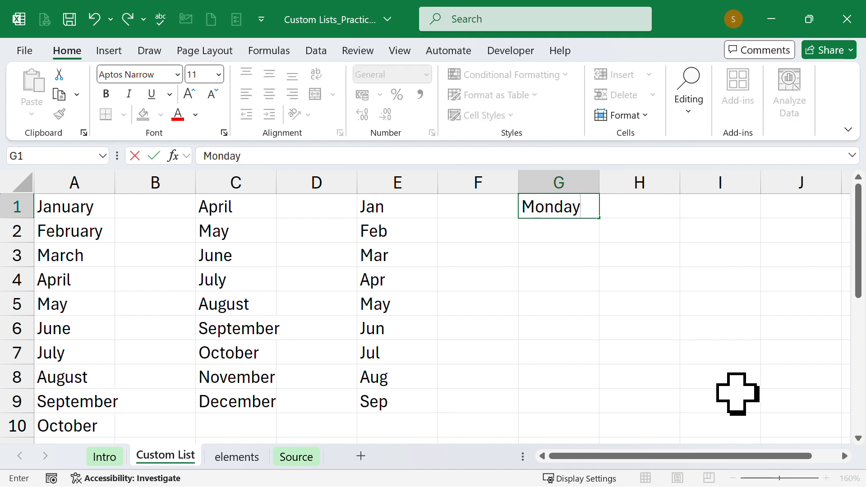
pyautogui.press('Return')
pyautogui.press('Up')
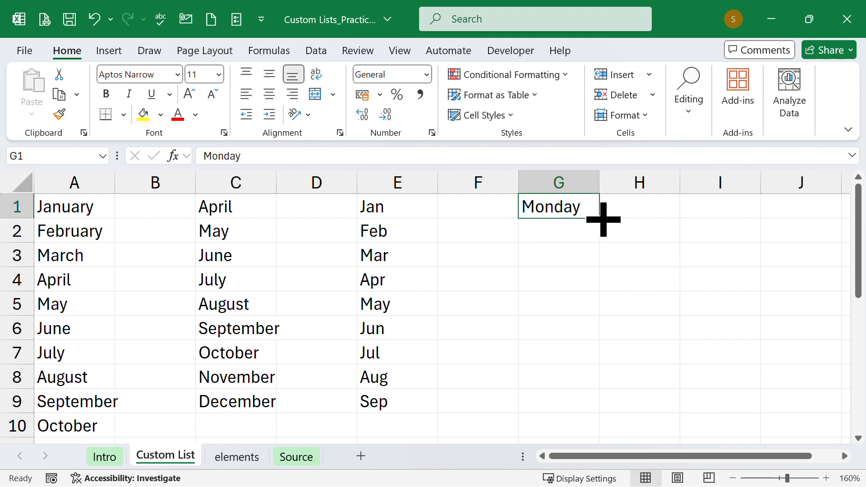
pyautogui.moveTo(603, 220); pyautogui.dragTo(631, 408)
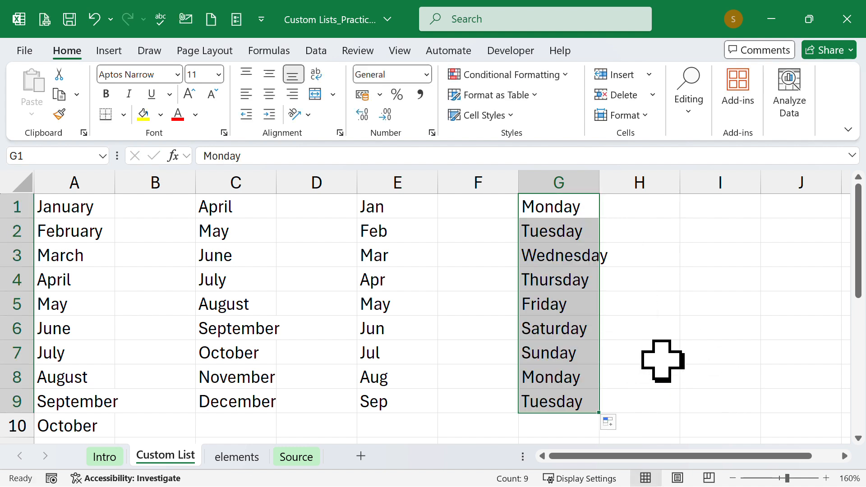
# Enter Mon in cell I1 and autofill the abbreviated weekdays down column I through row 9.
pyautogui.click(711, 211)
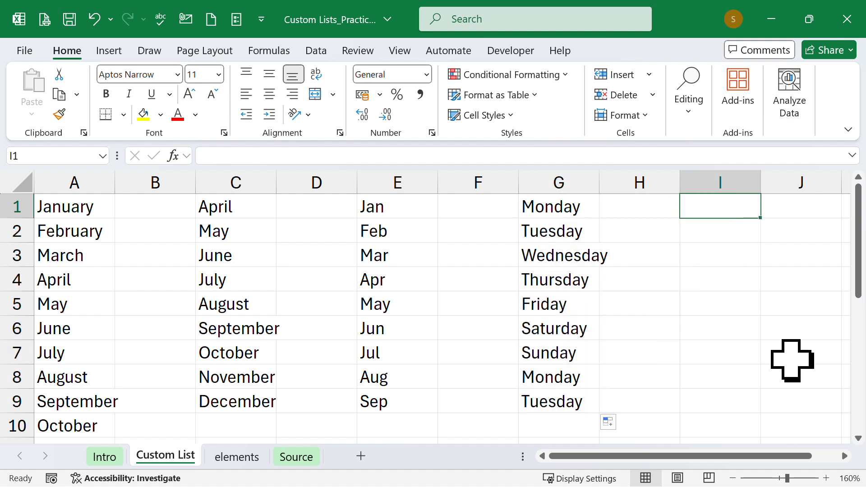
pyautogui.write('Mon')
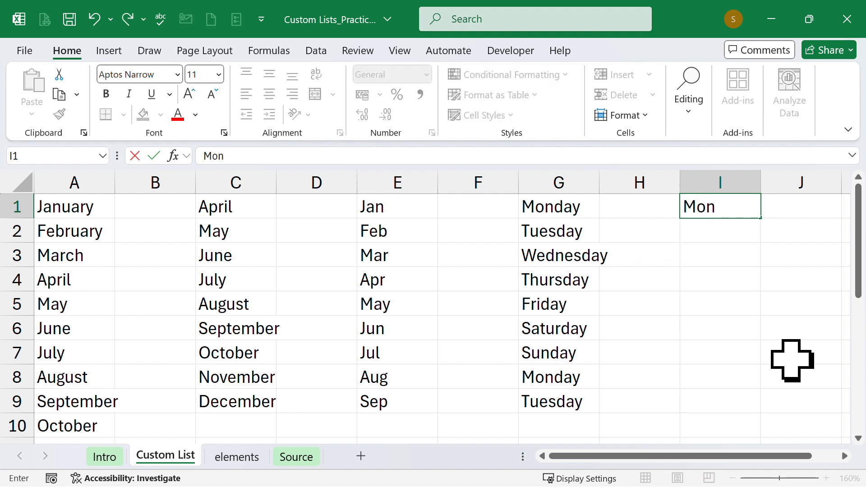
pyautogui.hotkey('ctrl', 'Return')
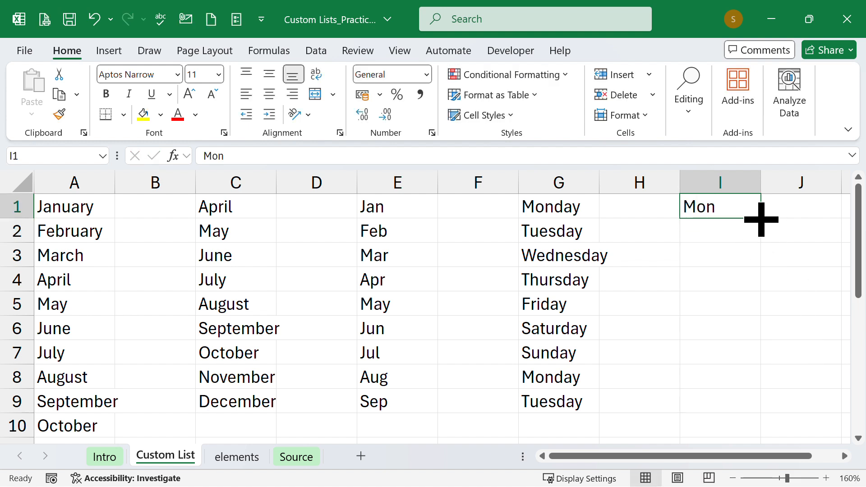
pyautogui.moveTo(761, 220); pyautogui.dragTo(767, 409)
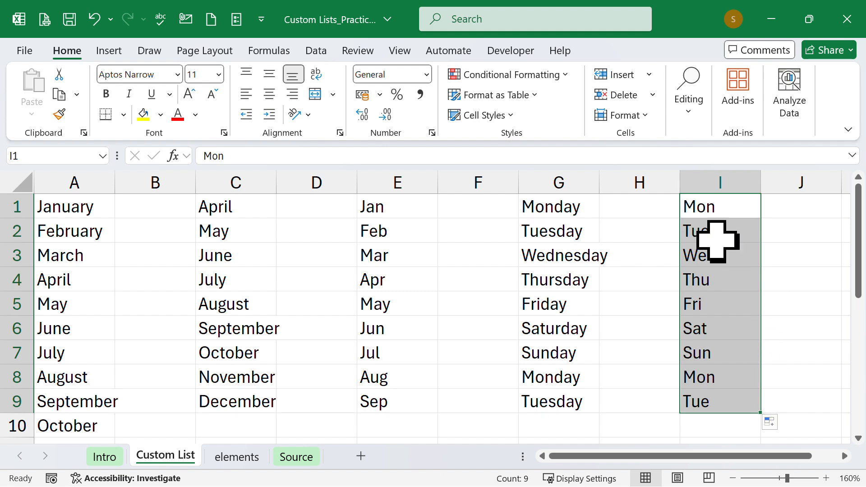
pyautogui.scroll(-2, 398, 289)
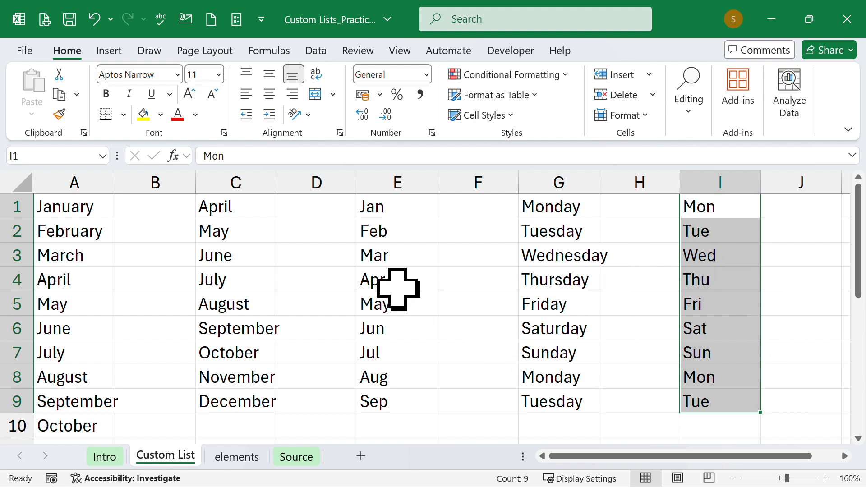
pyautogui.scroll(2, 398, 289)
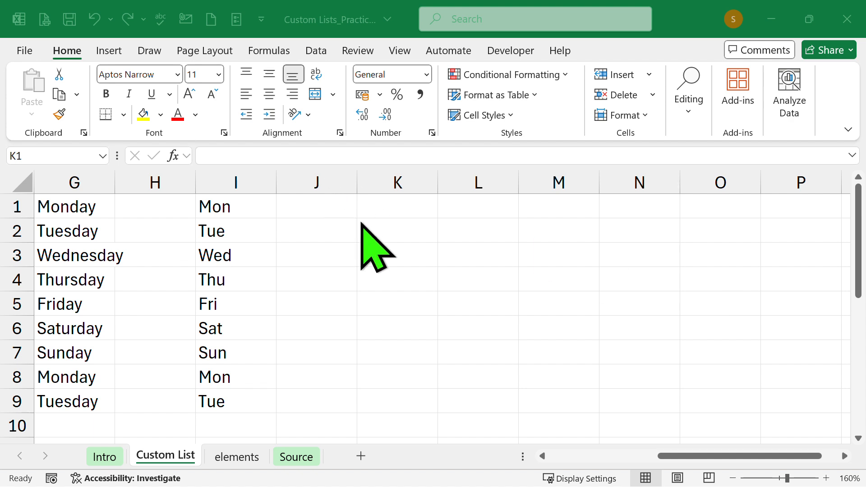
# Enter Hydrogen in cell K1 and keep that cell selected.
pyautogui.click(397, 212)
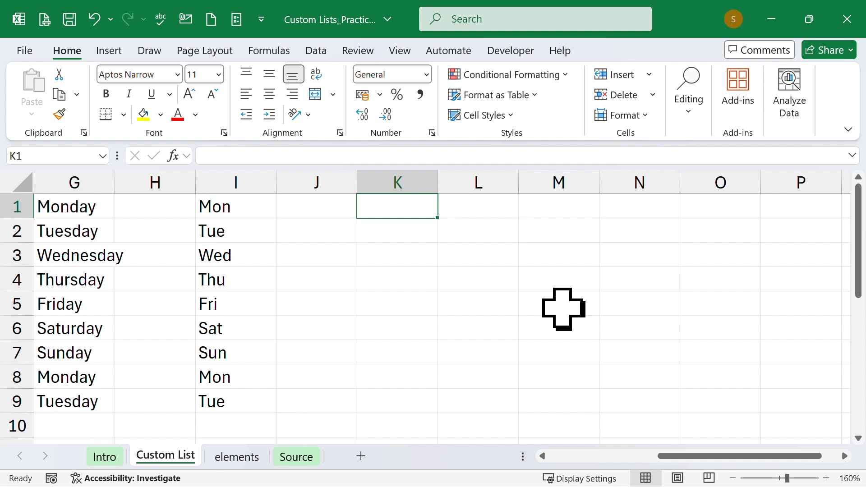
pyautogui.write('Hydr')
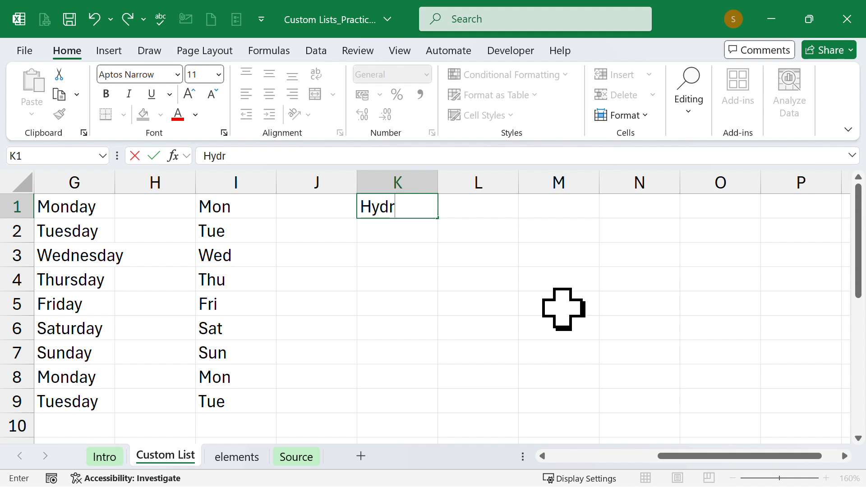
pyautogui.write('ogen')
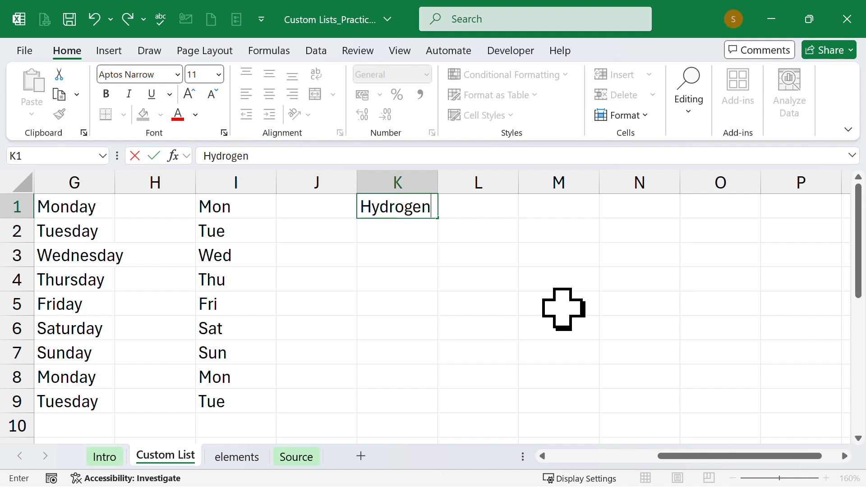
pyautogui.press('Return')
pyautogui.press('Up')
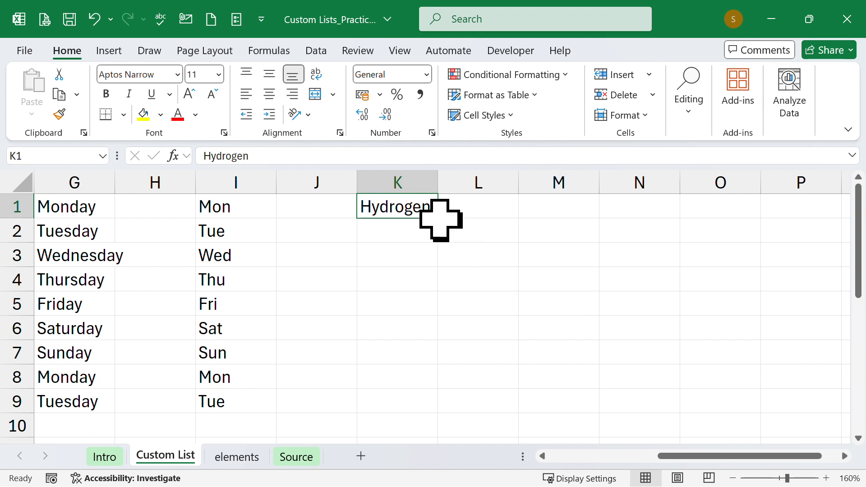
# Autofill the chemical element series from Hydrogen in cell K1 down column K through row 10.
pyautogui.moveTo(438, 218); pyautogui.dragTo(444, 426)
pyautogui.click(518, 280)
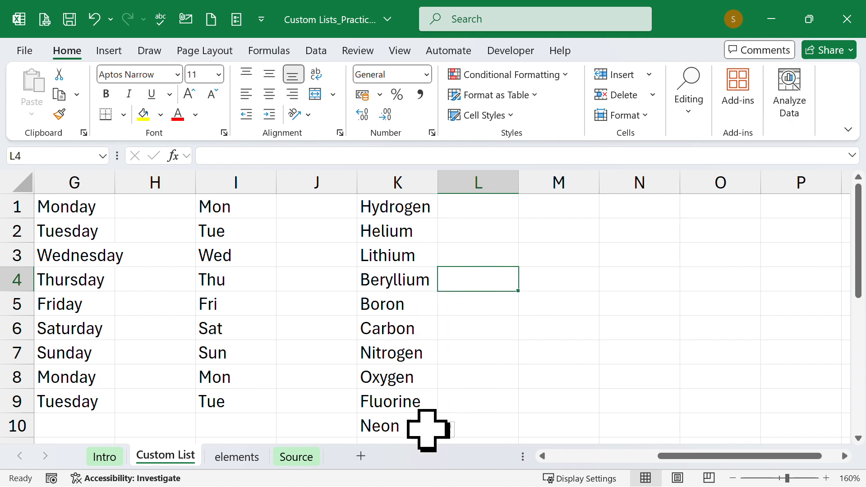
pyautogui.scroll(-2, 433, 272)
pyautogui.scroll(2, 433, 273)
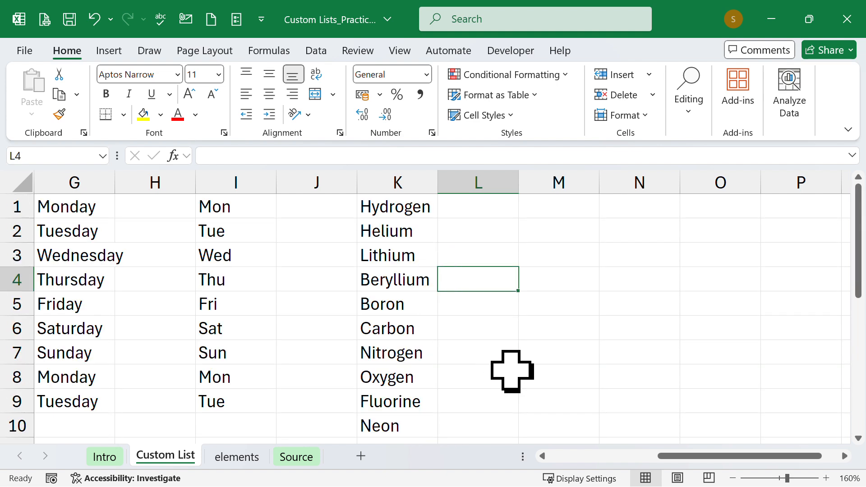
# Enter Carbon in cell M1 and autofill the element series down column M through row 10.
pyautogui.click(564, 207)
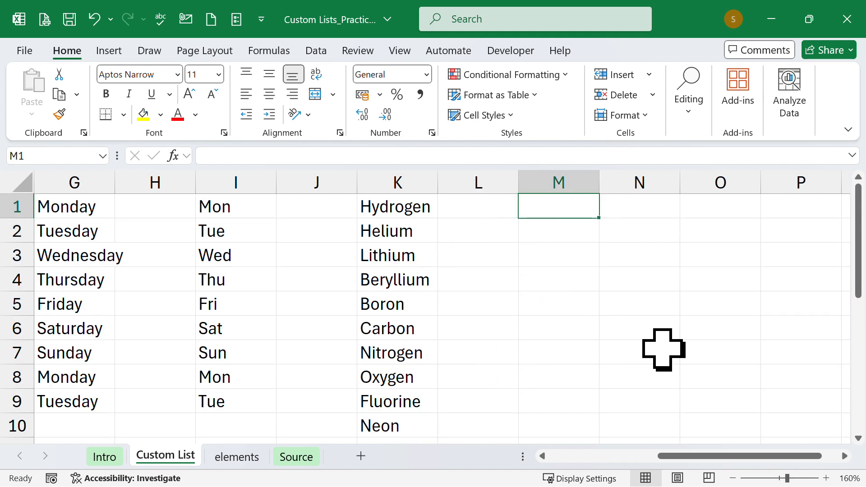
pyautogui.write('Cr')
pyautogui.press('BackSpace')
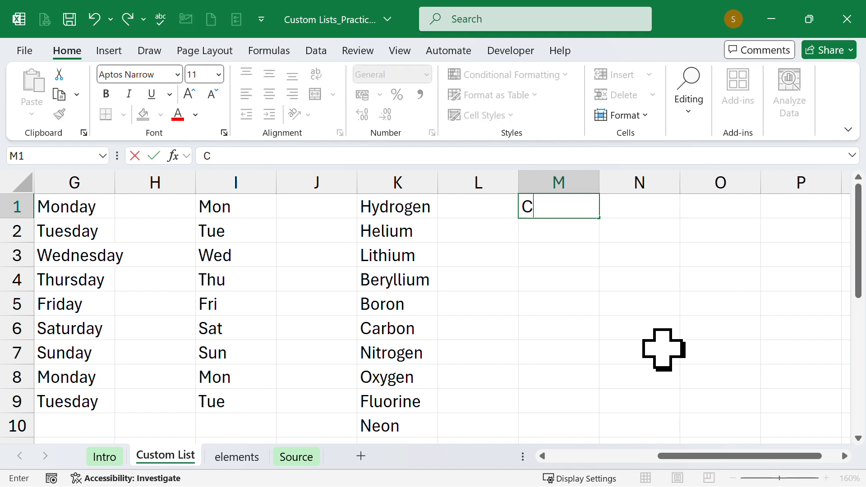
pyautogui.write('arbon')
pyautogui.press('Return')
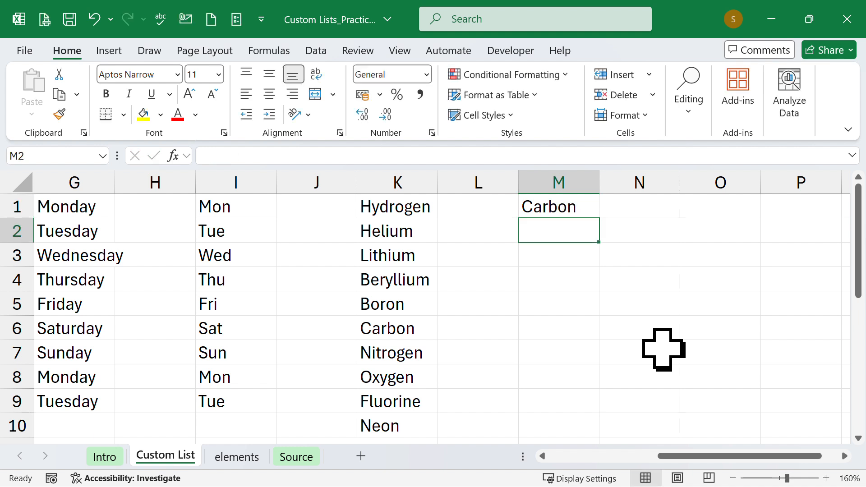
pyautogui.press('Up')
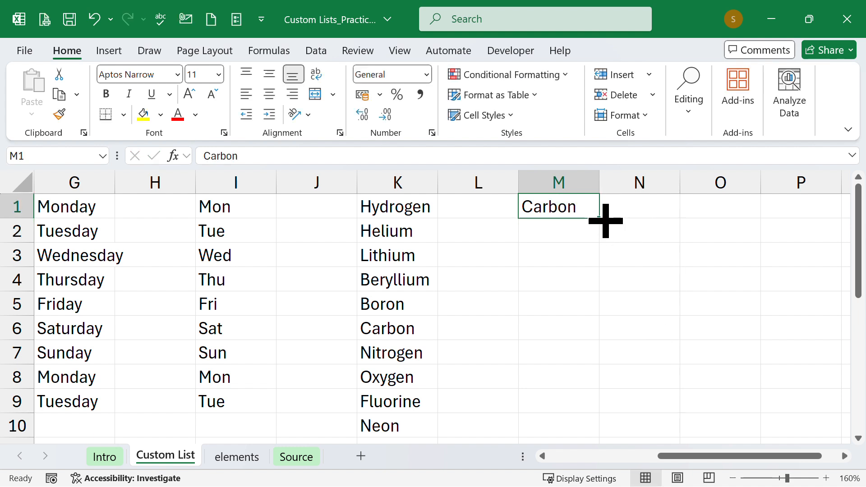
pyautogui.moveTo(603, 220); pyautogui.dragTo(627, 429)
pyautogui.click(653, 303)
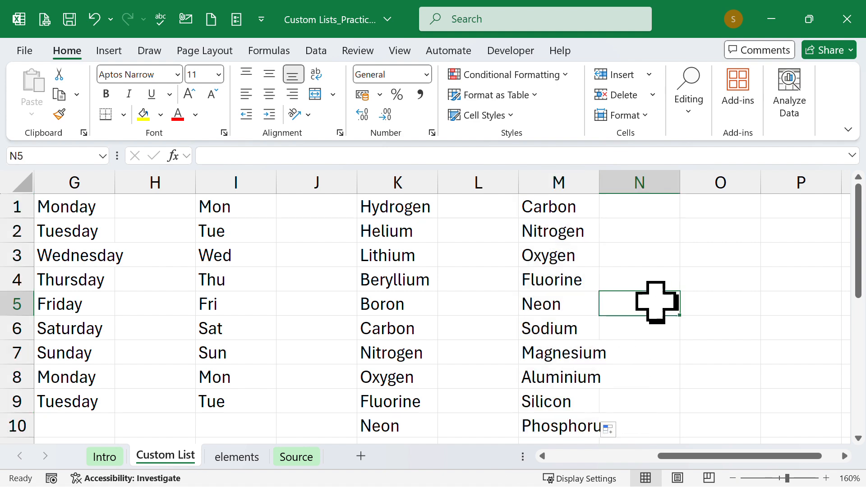
pyautogui.scroll(-2, 657, 307)
pyautogui.scroll(2, 657, 307)
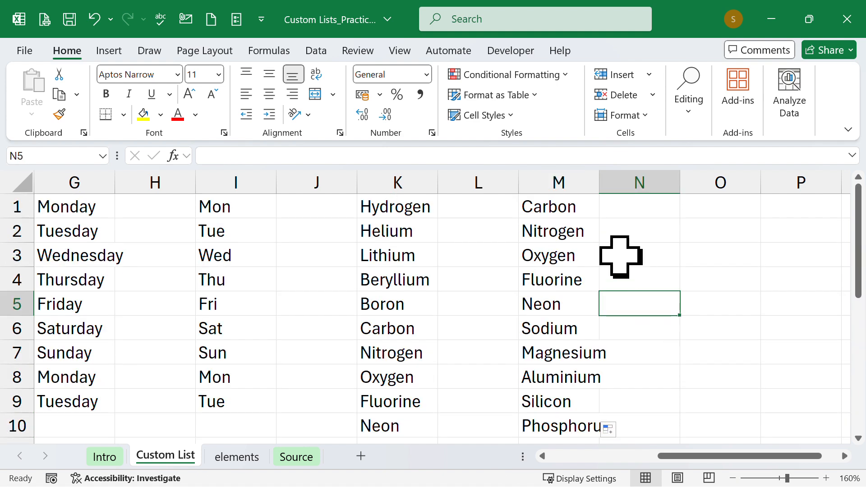
# Switch to the elements sheet, enlarge its view to 205%, and select cell A1 containing Hydrogen.
pyautogui.click(418, 211)
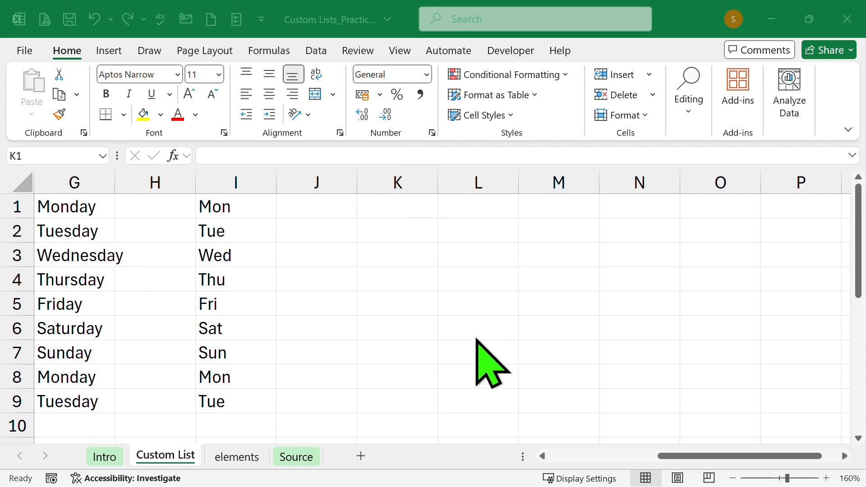
pyautogui.click(247, 458)
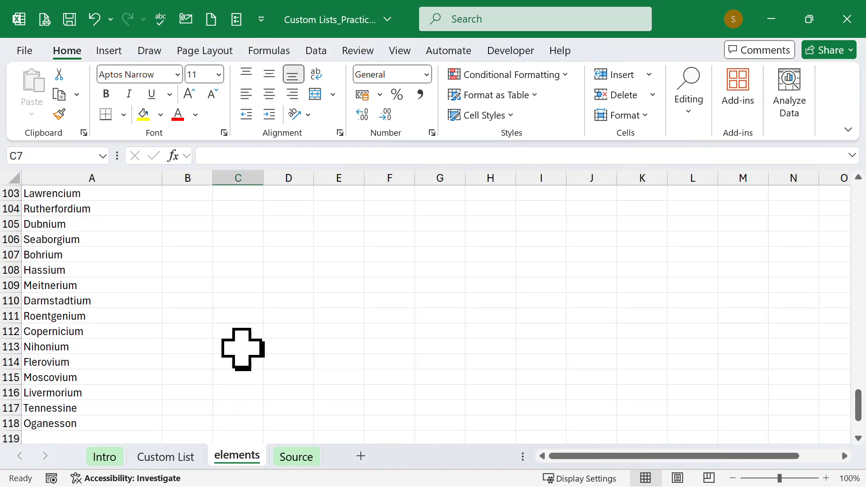
pyautogui.scroll(16, 237, 342)
pyautogui.scroll(5, 239, 341)
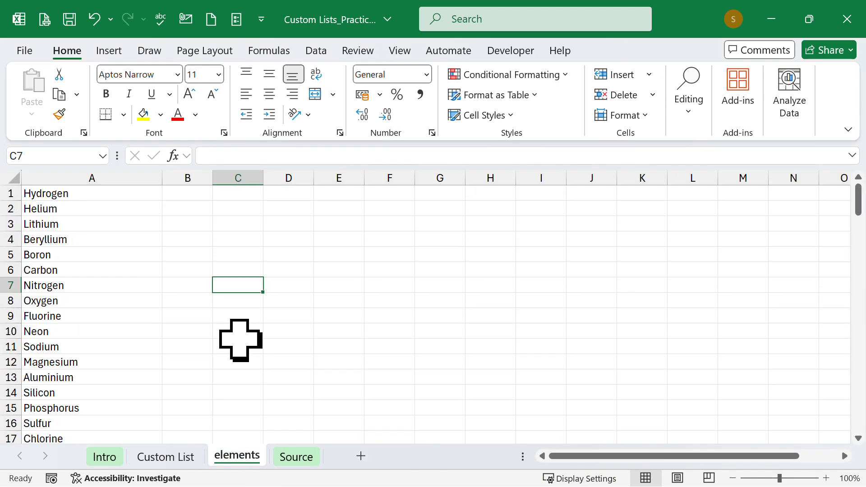
pyautogui.keyDown('ctrl'); pyautogui.scroll(1, 259, 377); pyautogui.keyUp('ctrl')
pyautogui.keyDown('ctrl'); pyautogui.scroll(6, 260, 378); pyautogui.keyUp('ctrl')
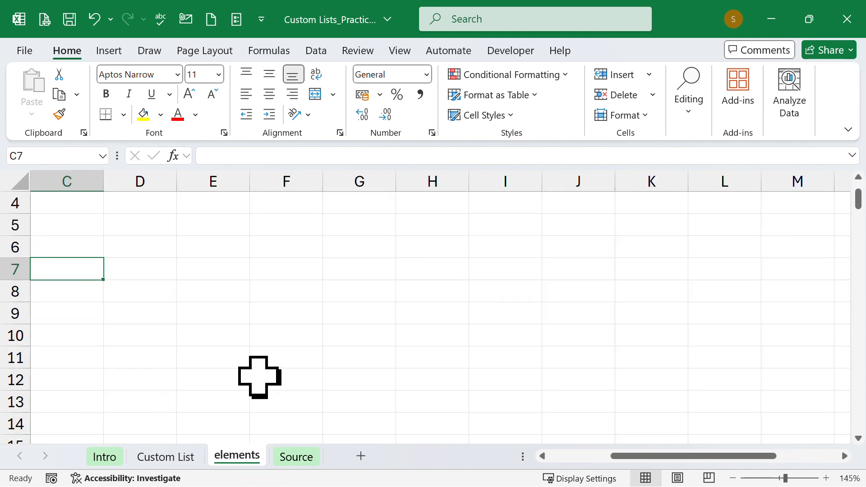
pyautogui.press('Left')
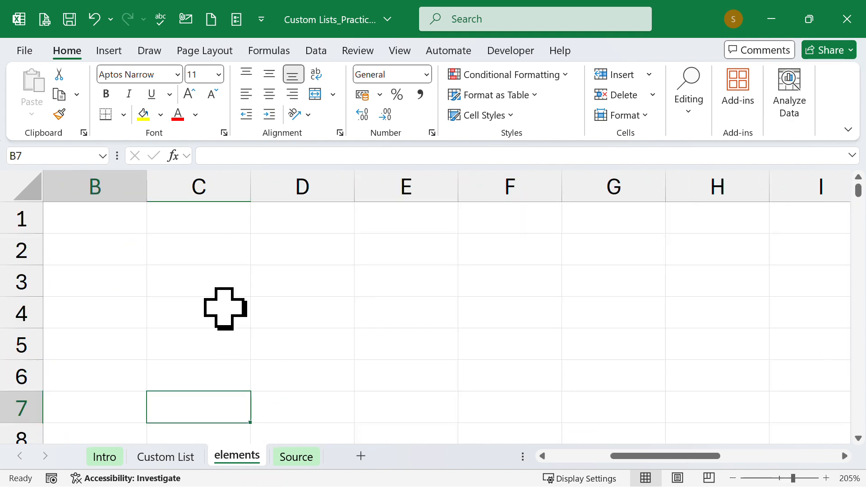
pyautogui.press('Left')
pyautogui.press('Up')
pyautogui.press('Up')
pyautogui.press('Up')
pyautogui.press('Up')
pyautogui.press('Up')
pyautogui.press('Up')
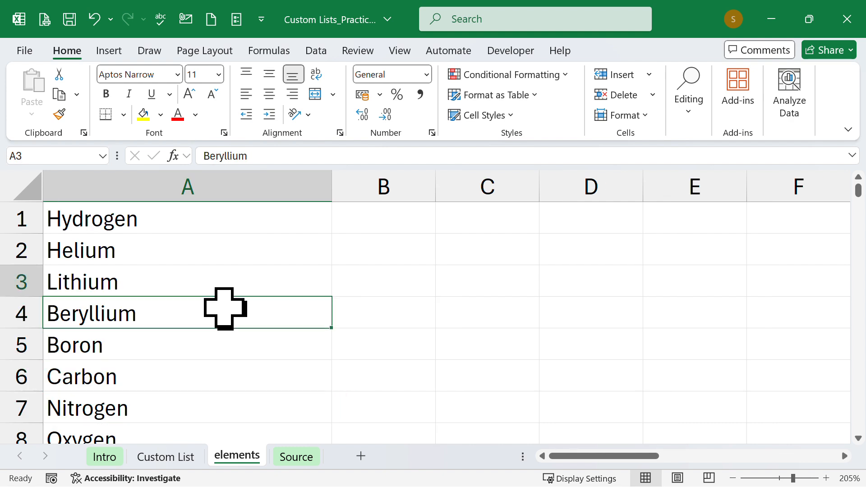
pyautogui.press('Down')
pyautogui.press('Up')
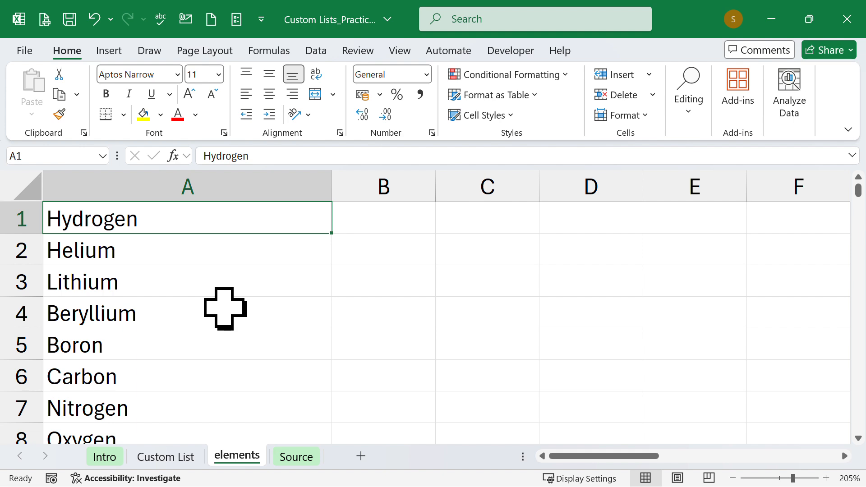
# Look through the element list in column A down to its last entry and return to the first one.
pyautogui.hotkey('ctrl', 'Down')
pyautogui.press('Down')
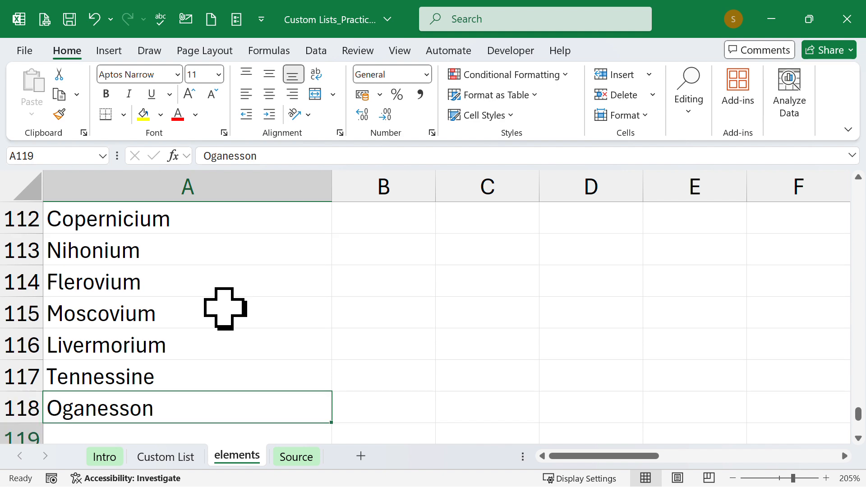
pyautogui.press('Up')
pyautogui.hotkey('ctrl', 'Up')
pyautogui.press('Down')
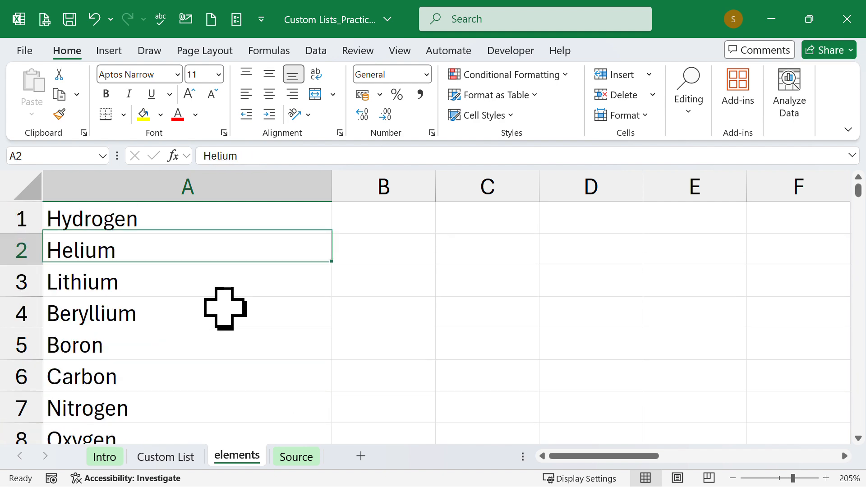
pyautogui.press('Up')
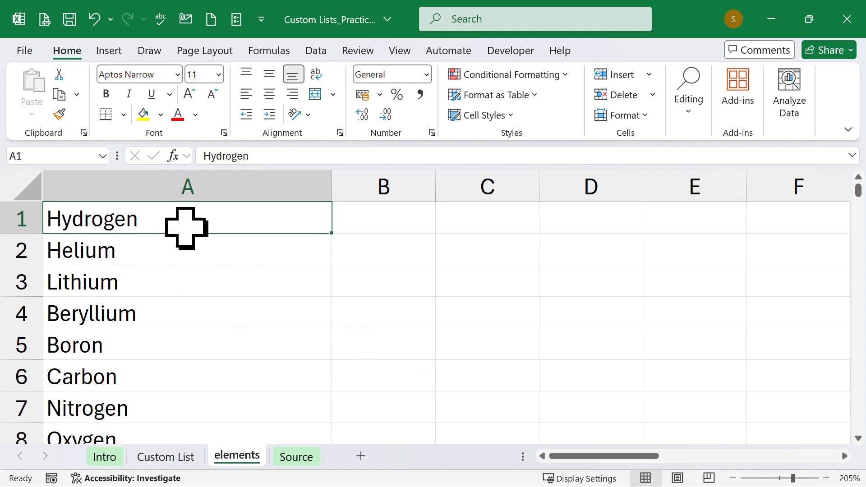
pyautogui.scroll(-3, 144, 252)
pyautogui.scroll(3, 147, 269)
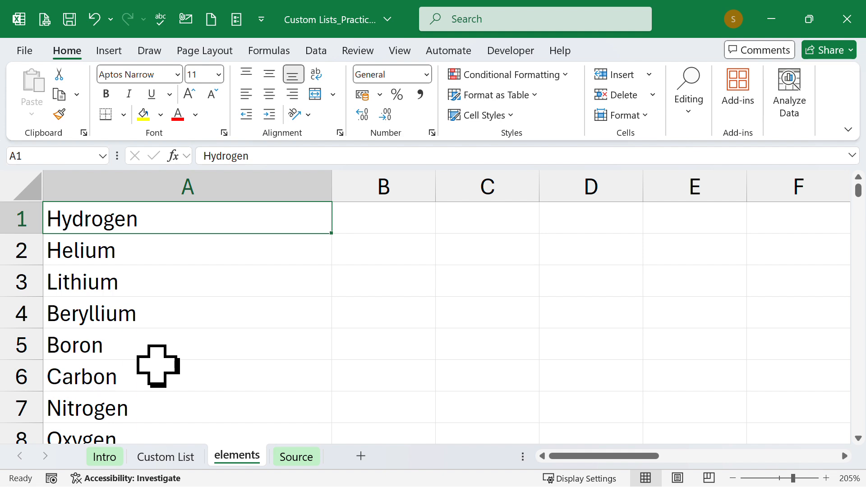
# Return to the Custom List sheet and open the custom lists editor from Excel's advanced options.
pyautogui.click(187, 458)
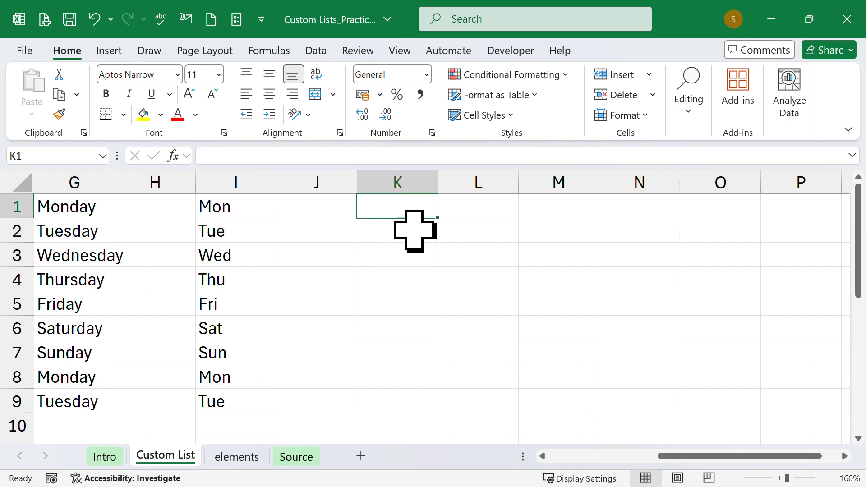
pyautogui.click(24, 51)
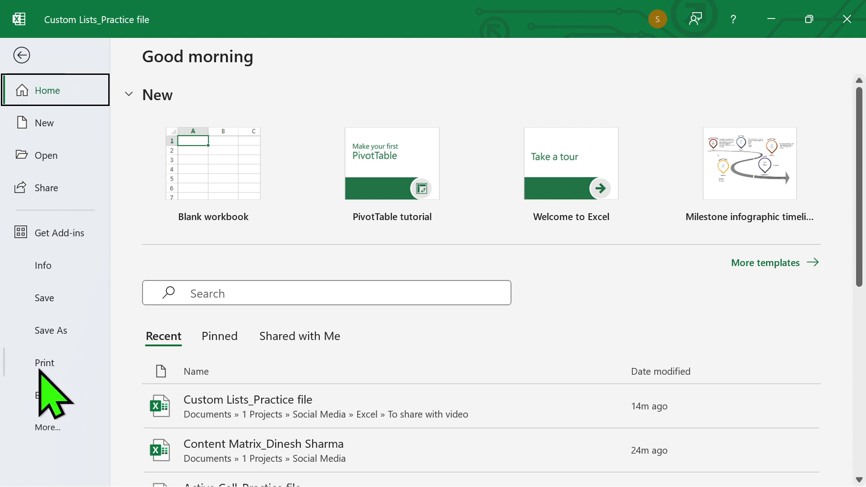
pyautogui.click(51, 428)
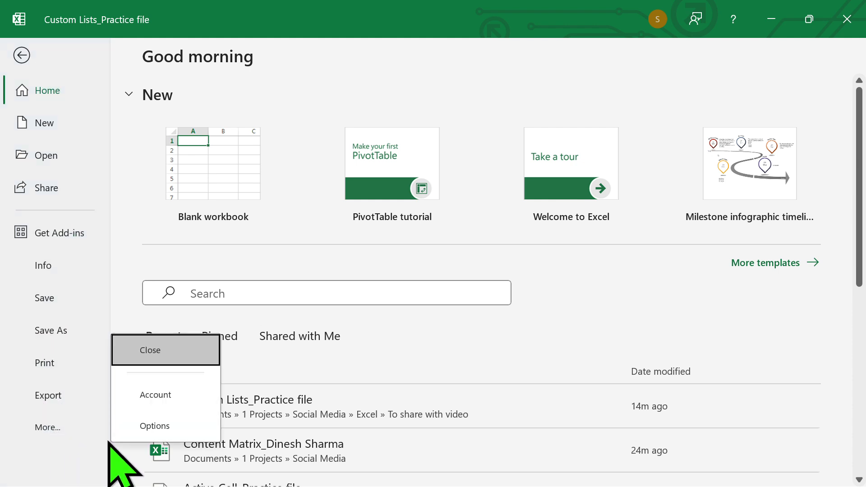
pyautogui.click(154, 427)
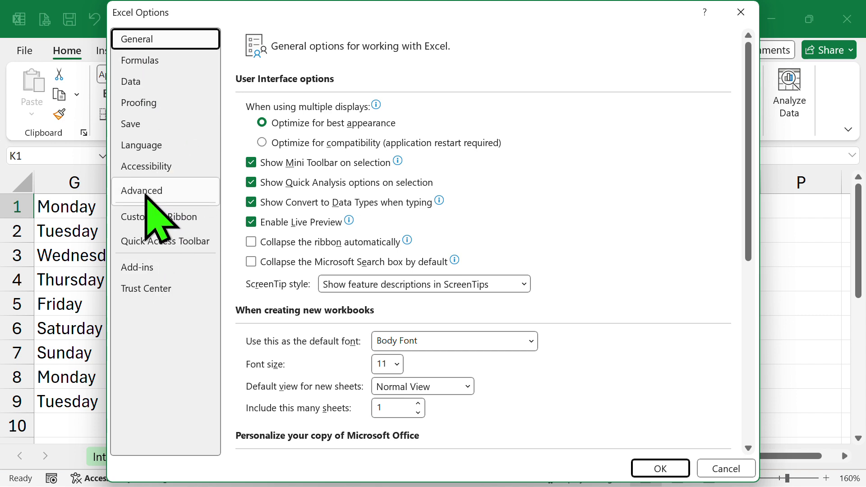
pyautogui.click(169, 192)
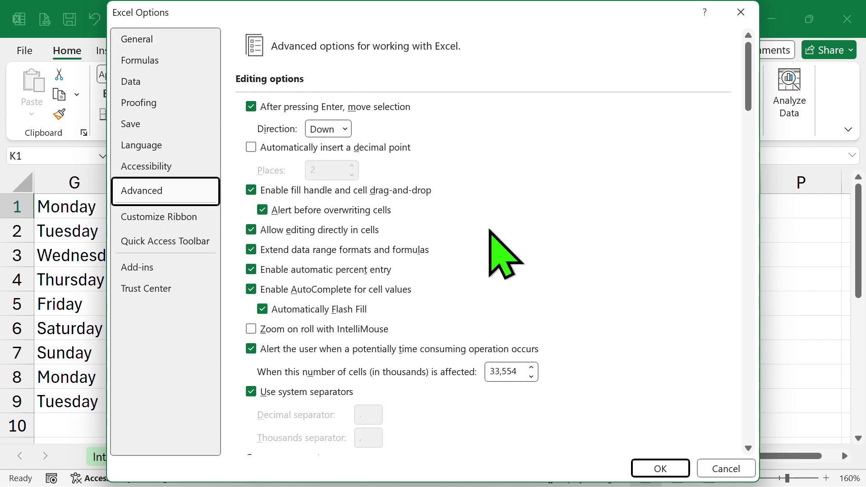
pyautogui.scroll(-7, 510, 223)
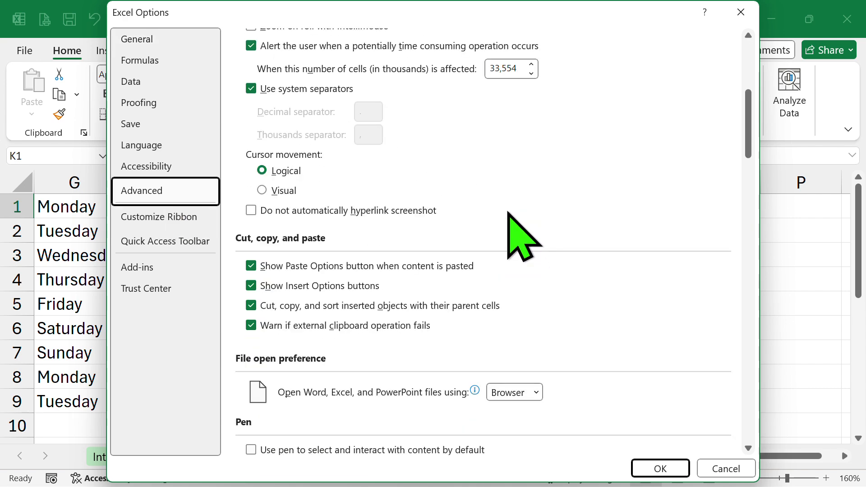
pyautogui.scroll(-20, 508, 212)
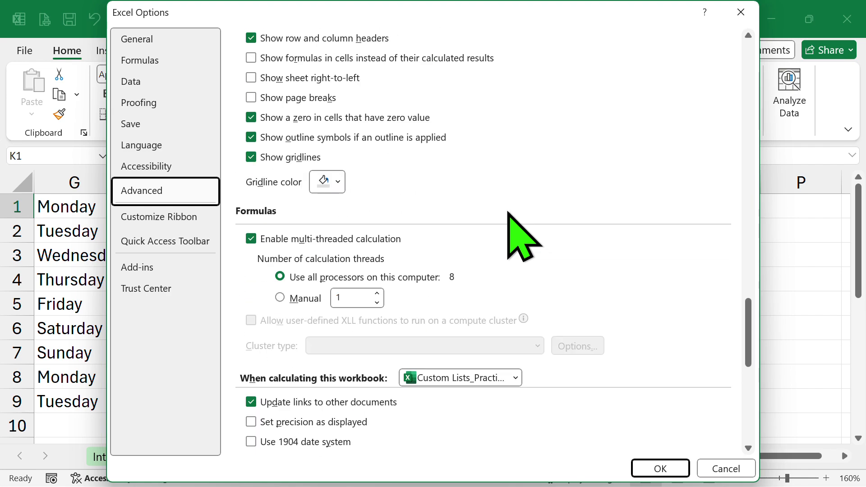
pyautogui.scroll(-10, 509, 212)
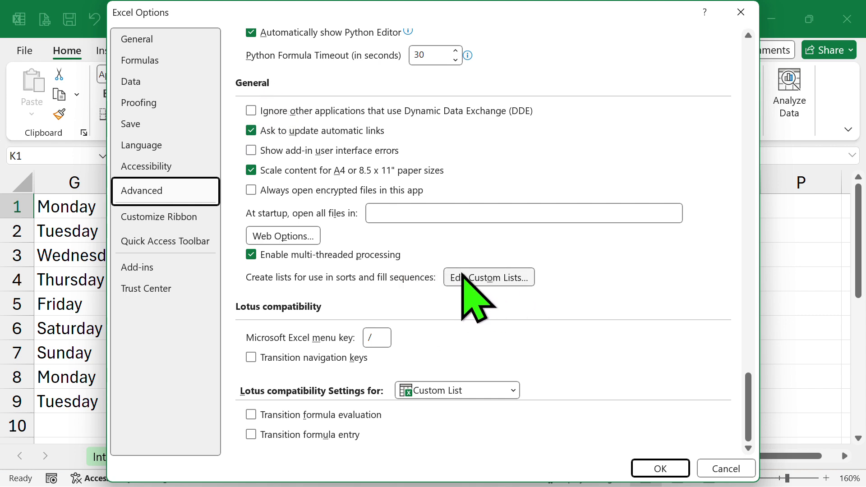
pyautogui.click(481, 279)
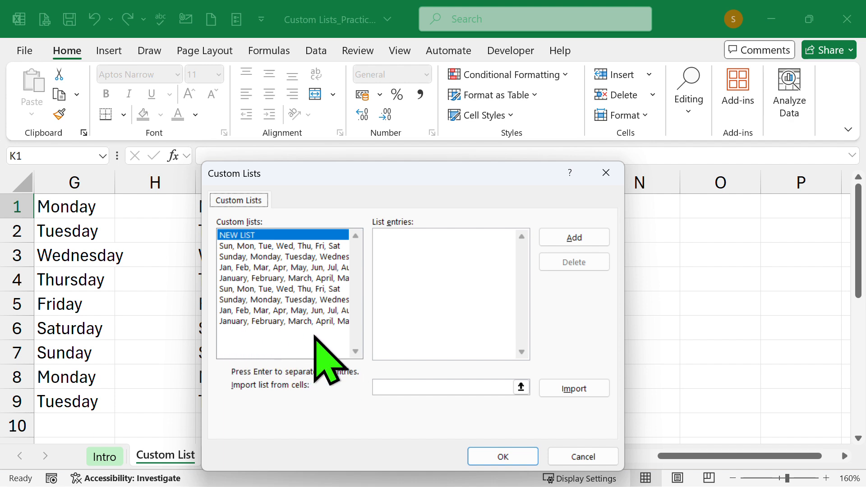
# Set the custom list's import source to the range A1:A118 on the elements sheet.
pyautogui.click(408, 251)
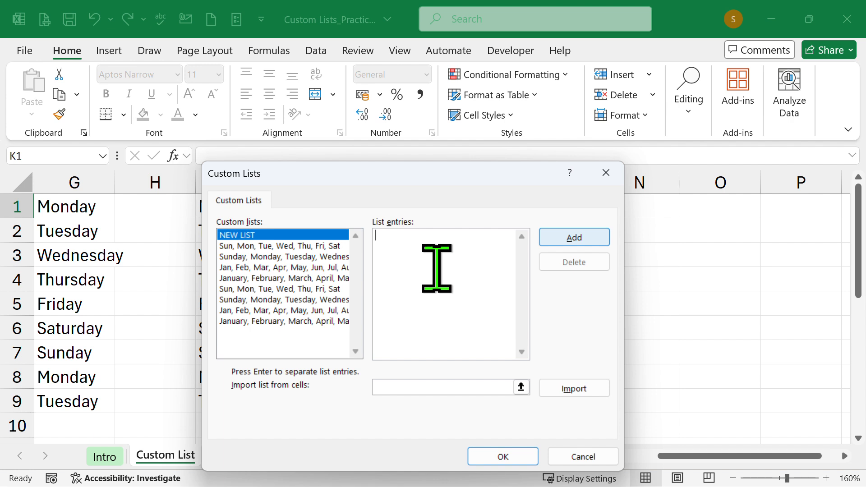
pyautogui.moveTo(438, 174); pyautogui.dragTo(485, 130)
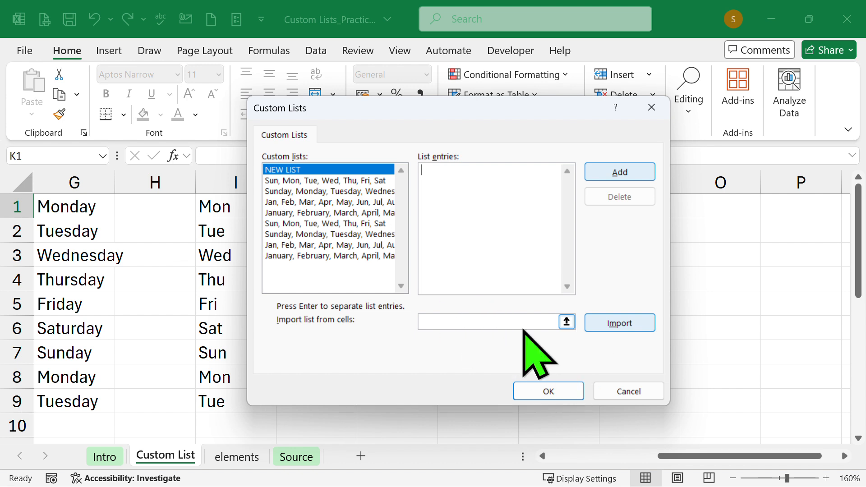
pyautogui.click(536, 316)
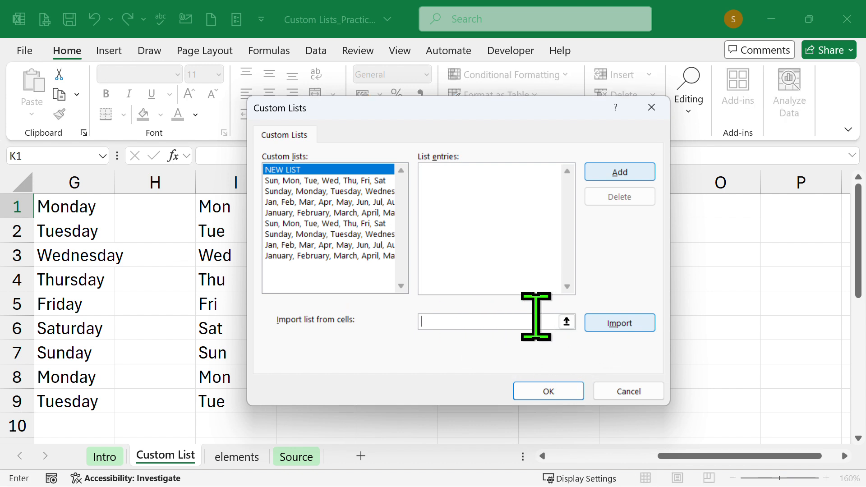
pyautogui.click(567, 322)
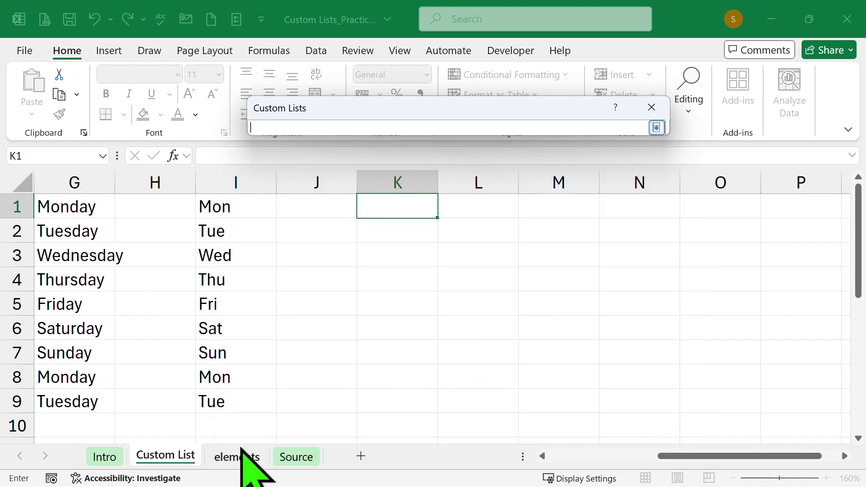
pyautogui.click(233, 458)
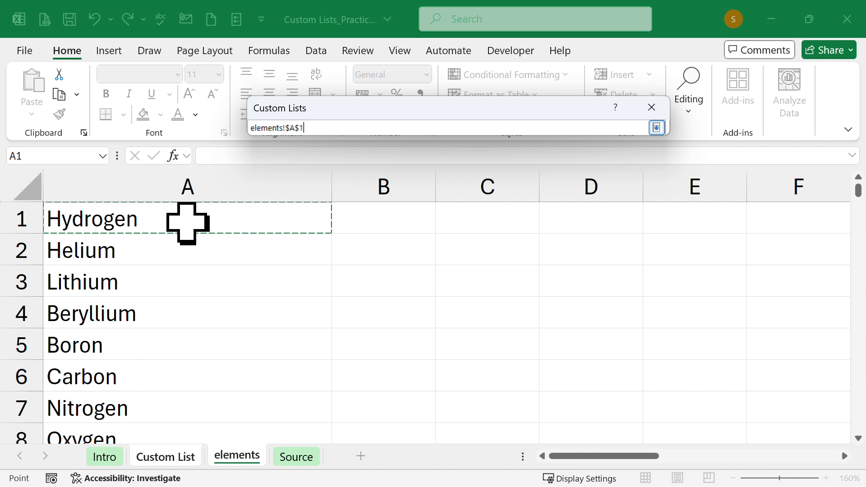
pyautogui.hotkey('ctrl', 'shift', 'Down')
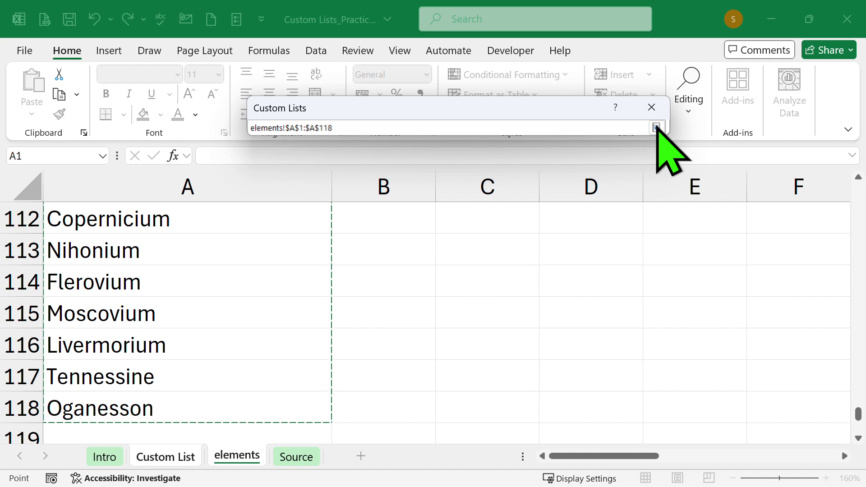
pyautogui.click(657, 127)
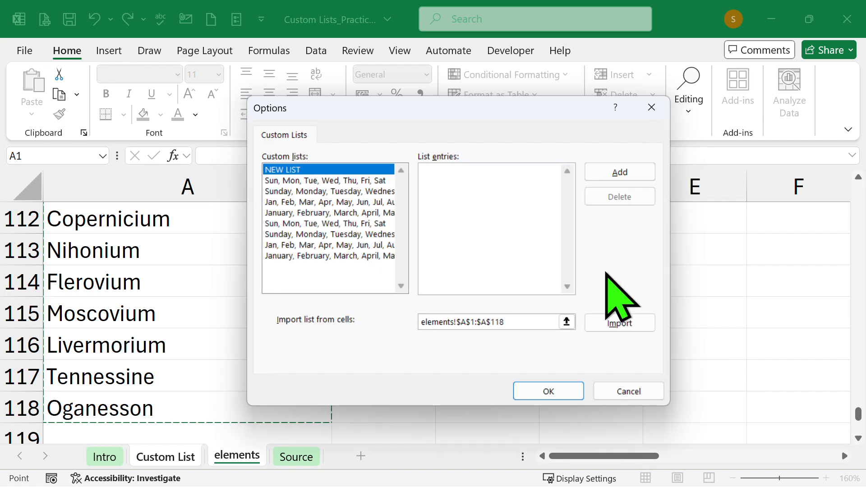
# Import the element names from the chosen range as a new custom list and save the Excel options.
pyautogui.click(620, 323)
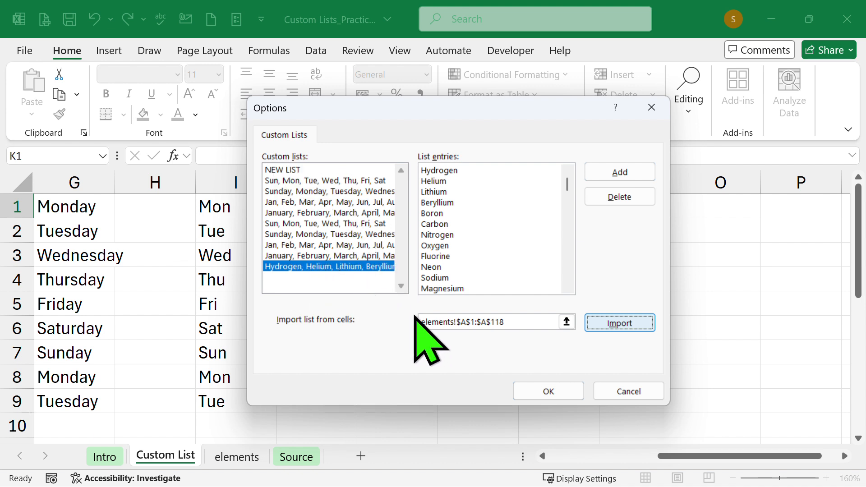
pyautogui.click(557, 392)
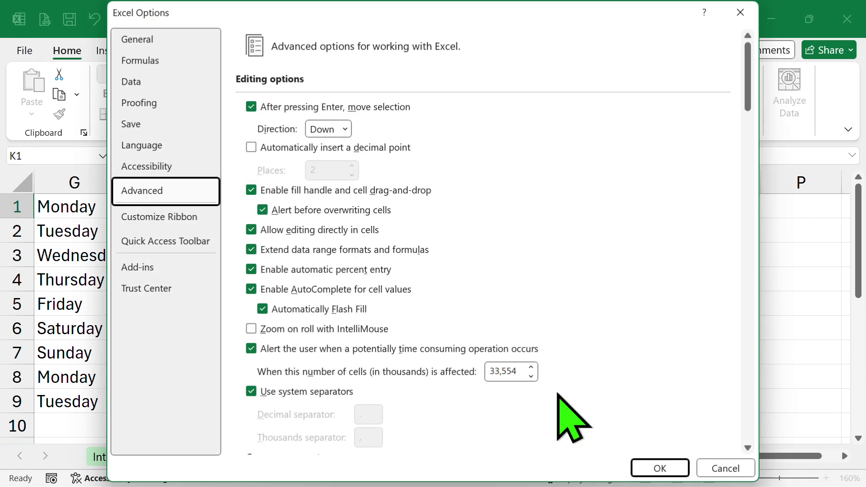
pyautogui.click(671, 469)
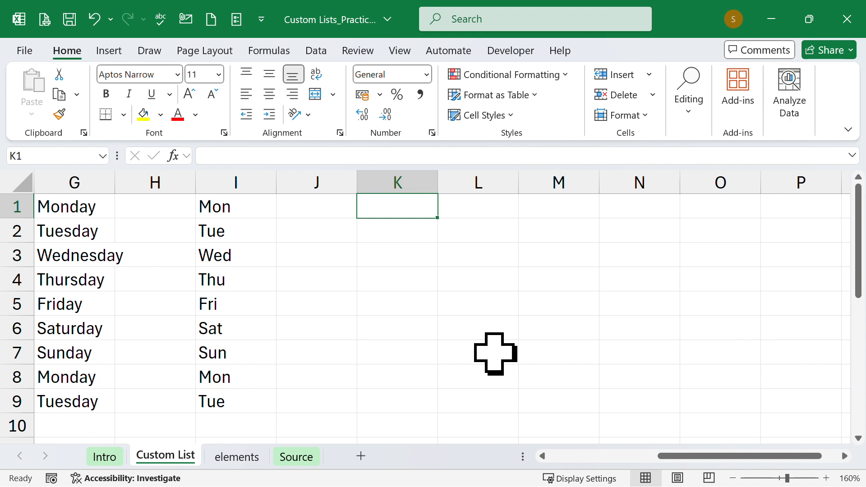
# Enter Boron in cell K1 and autofill the element series down to K7.
pyautogui.write('Boron')
pyautogui.press('Return')
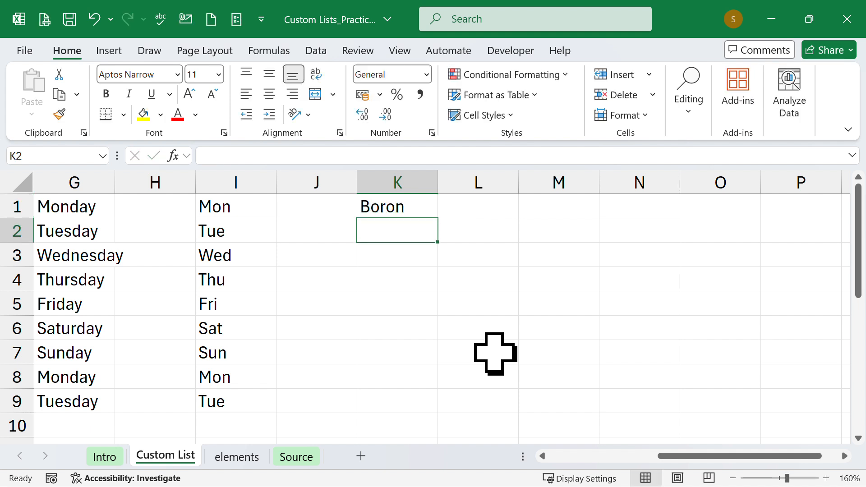
pyautogui.press('Up')
pyautogui.moveTo(438, 220); pyautogui.dragTo(448, 364)
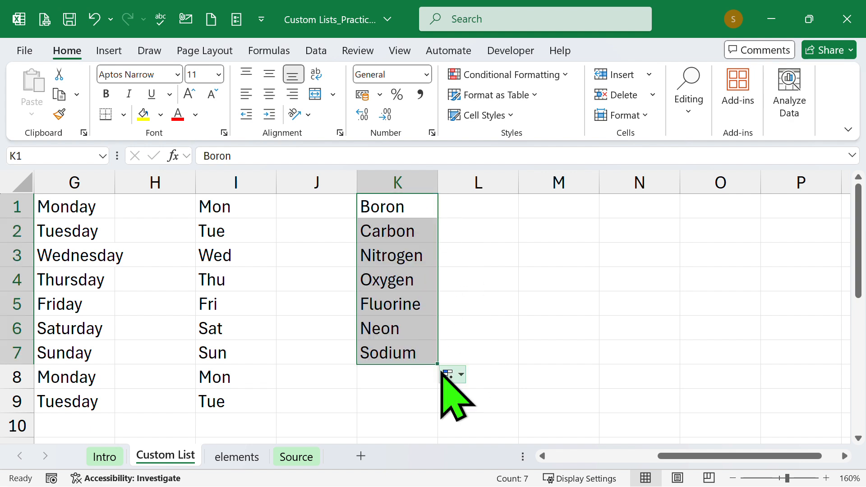
# Enter Hydrogen in cell M1 and autofill the element series down to M10.
pyautogui.click(531, 214)
pyautogui.write('Hyf')
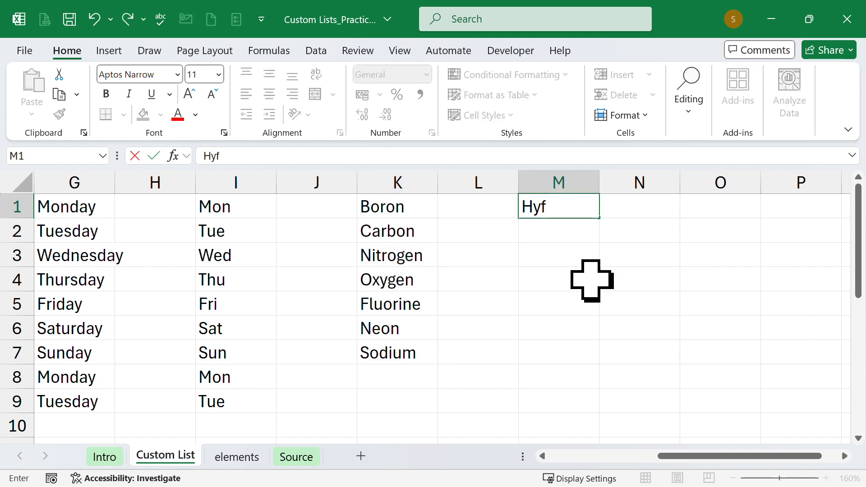
pyautogui.press('BackSpace')
pyautogui.write('droge')
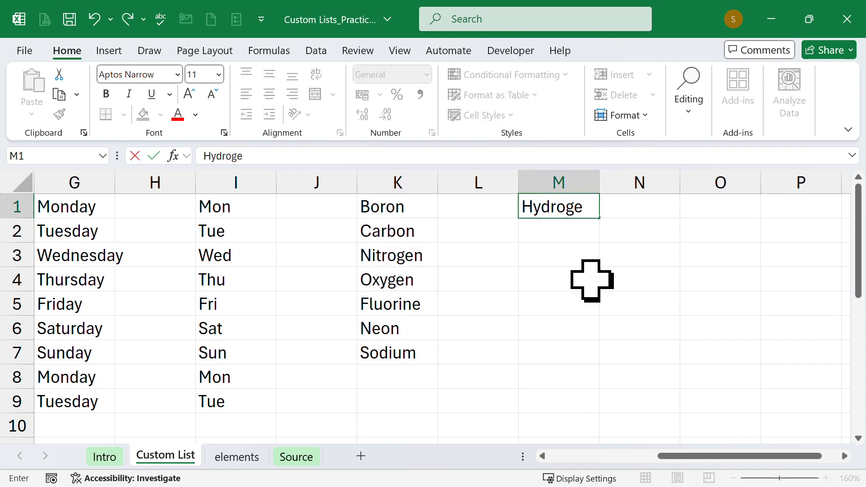
pyautogui.write('n')
pyautogui.press('Return')
pyautogui.press('Up')
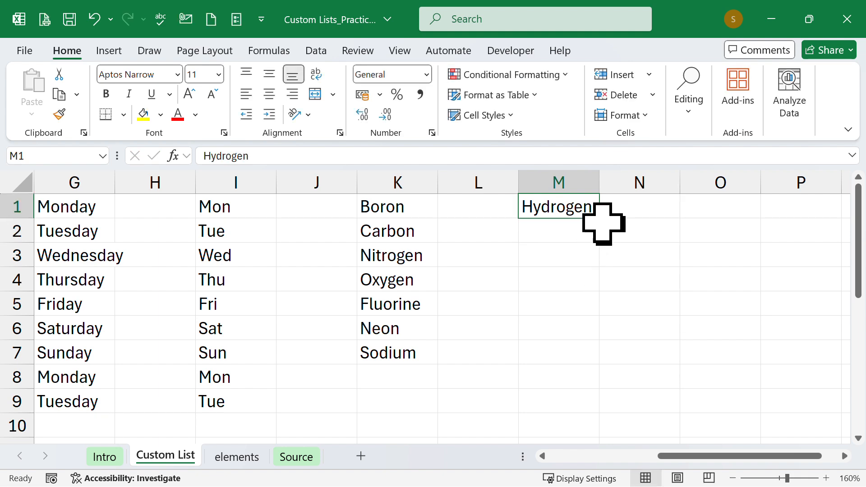
pyautogui.moveTo(600, 219); pyautogui.dragTo(595, 429)
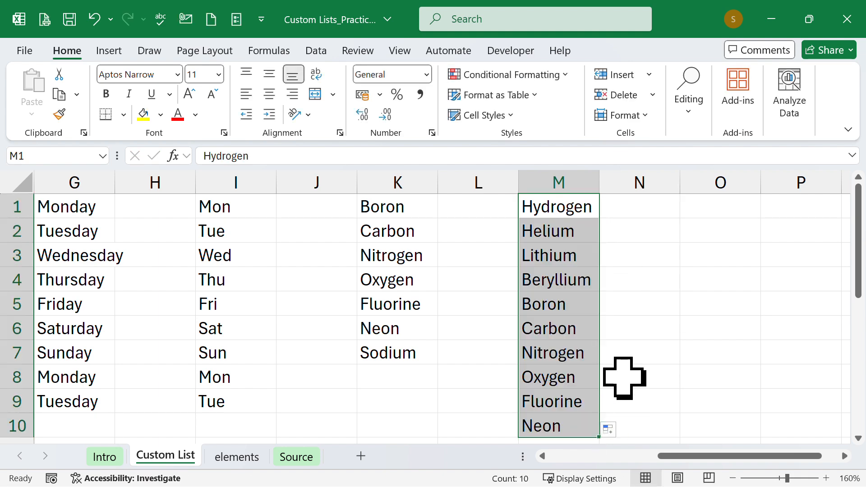
# Extend the autofilled element series in column M down to row 112.
pyautogui.scroll(-2, 624, 360)
pyautogui.moveTo(600, 291); pyautogui.dragTo(623, 387)
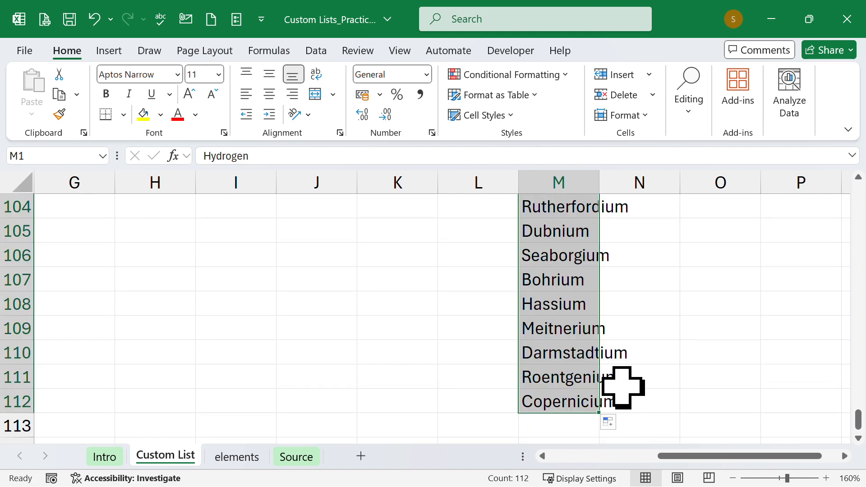
pyautogui.scroll(20, 636, 343)
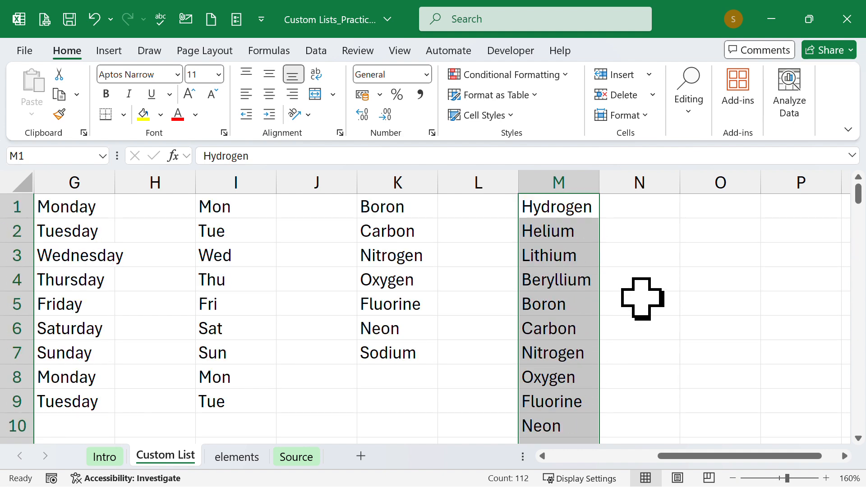